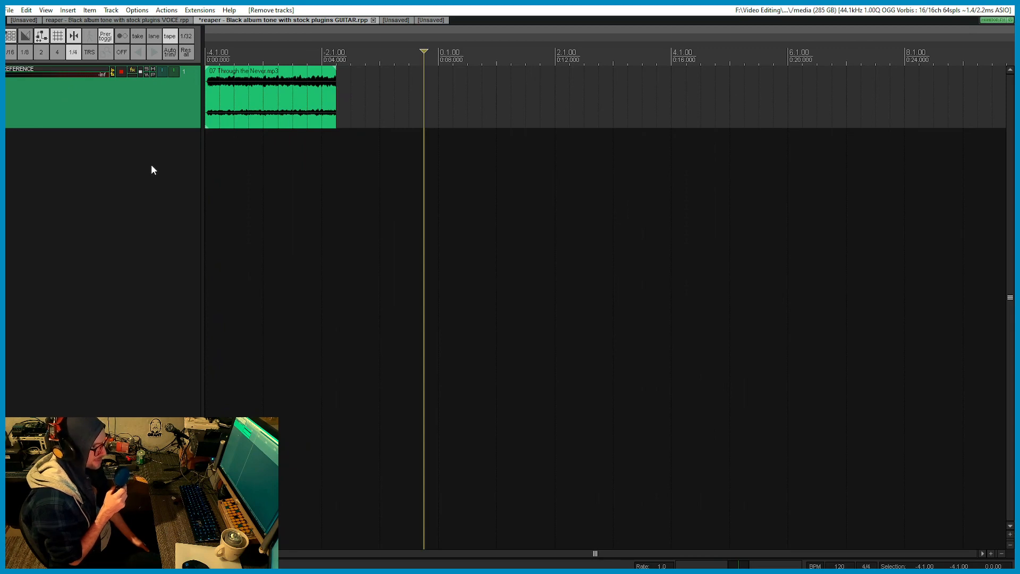
Play the reference clip from the start of the project and stop playback.
key("Home")
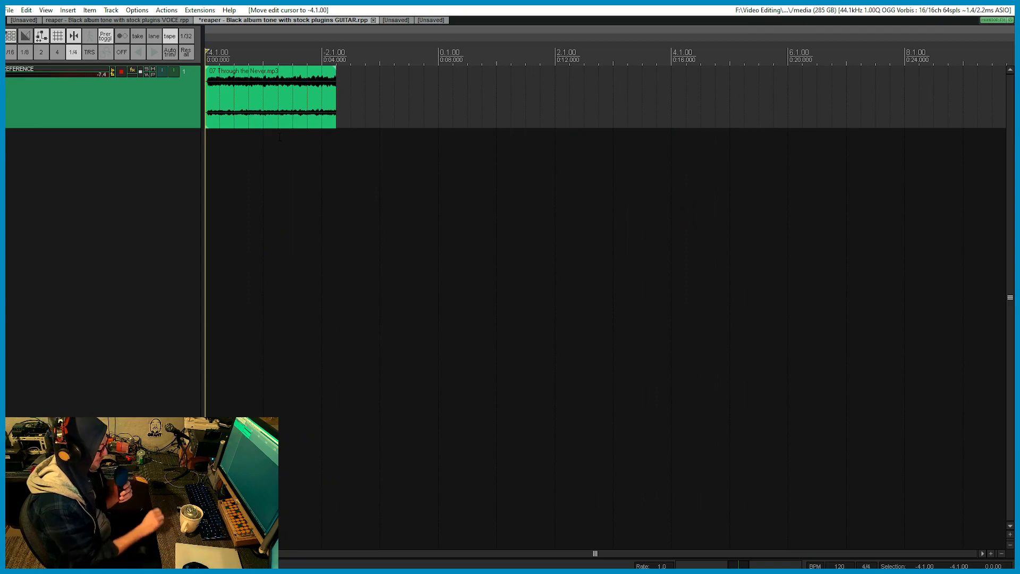
key("space")
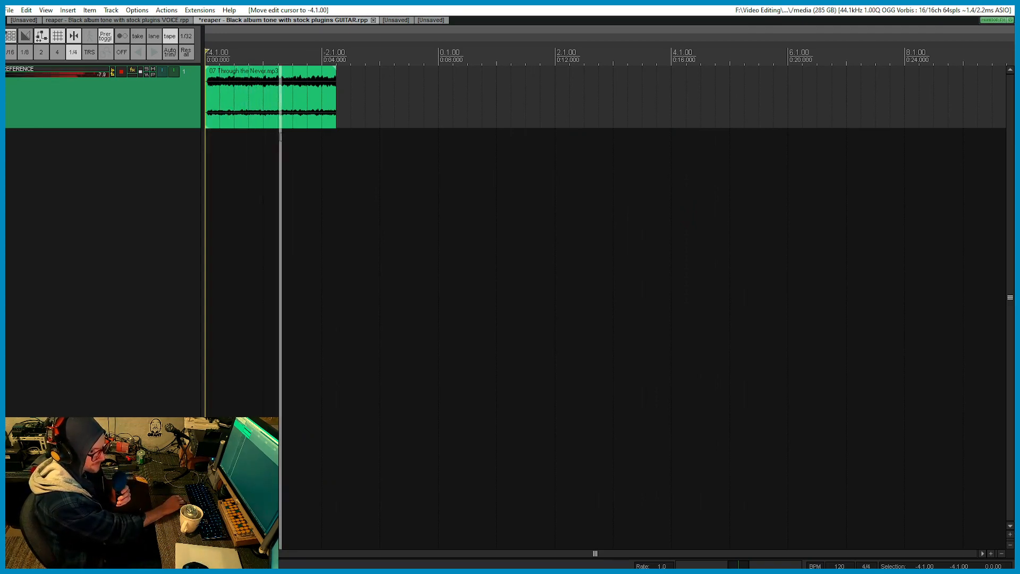
key("space")
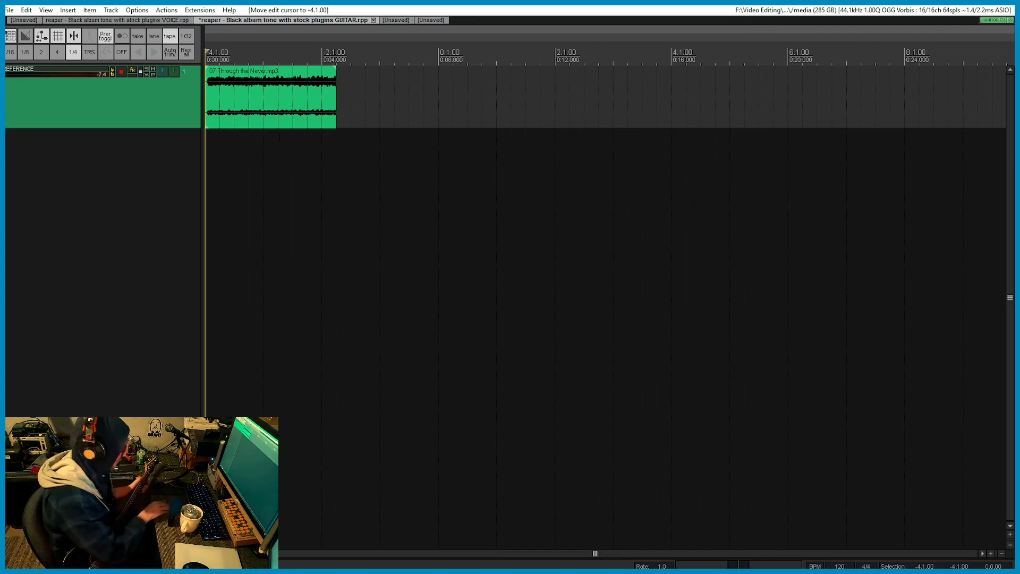
Insert a new track below the reference, arm it for recording with mono input RayDAT ADAT 12, and play the reference again.
double_click(110, 144)
left_click(121, 134)
left_click(85, 144)
mouse_move(85, 147)
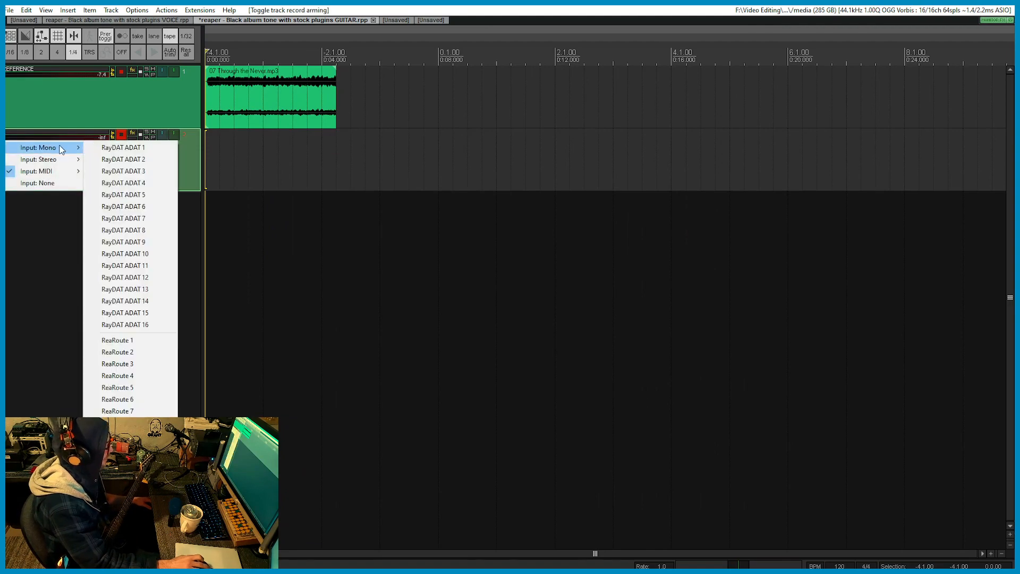
left_click(137, 277)
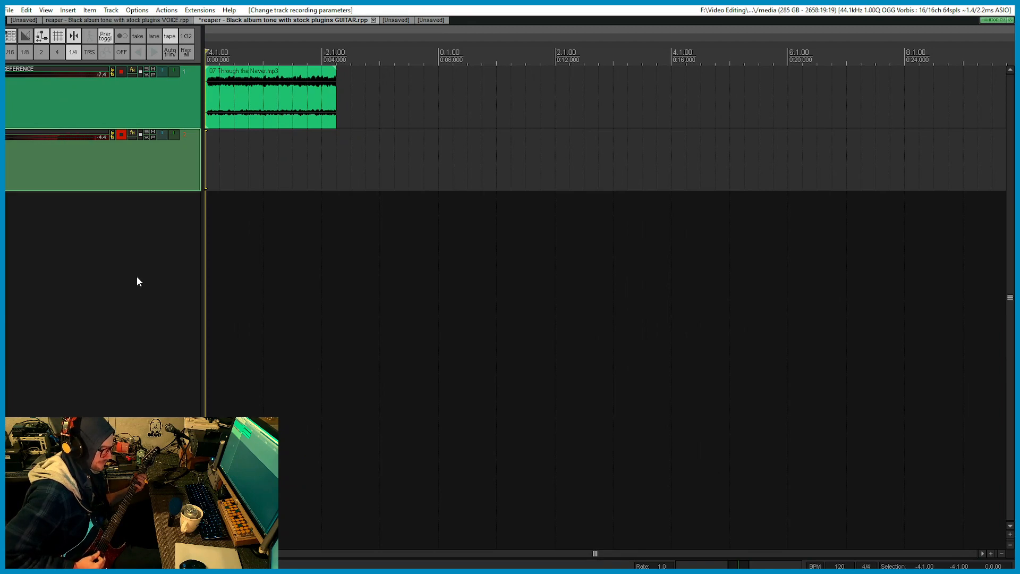
key("space")
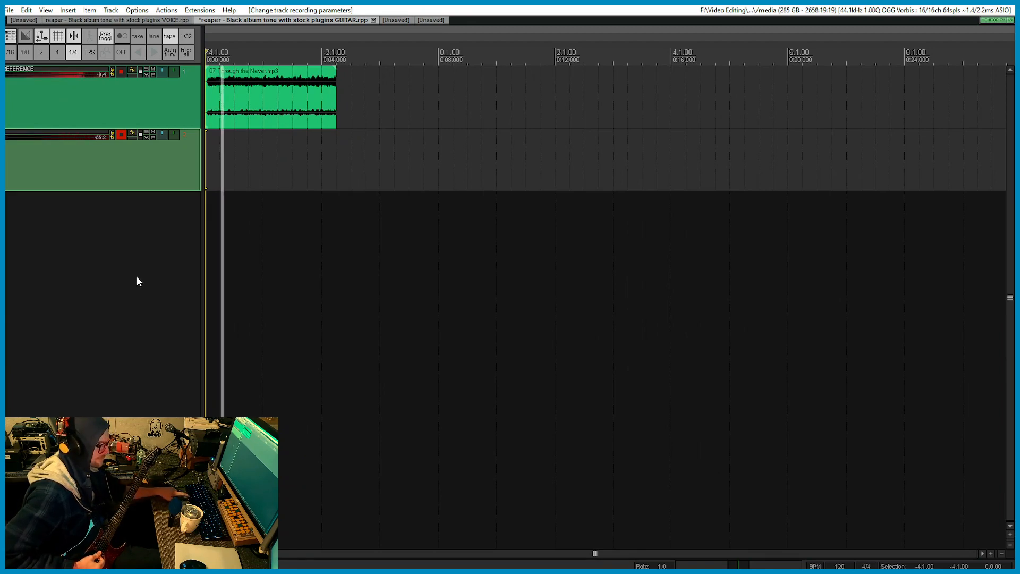
Add ReaComp to track 2, lower its ratio to 1:1 and enable output limiting.
left_click(133, 135)
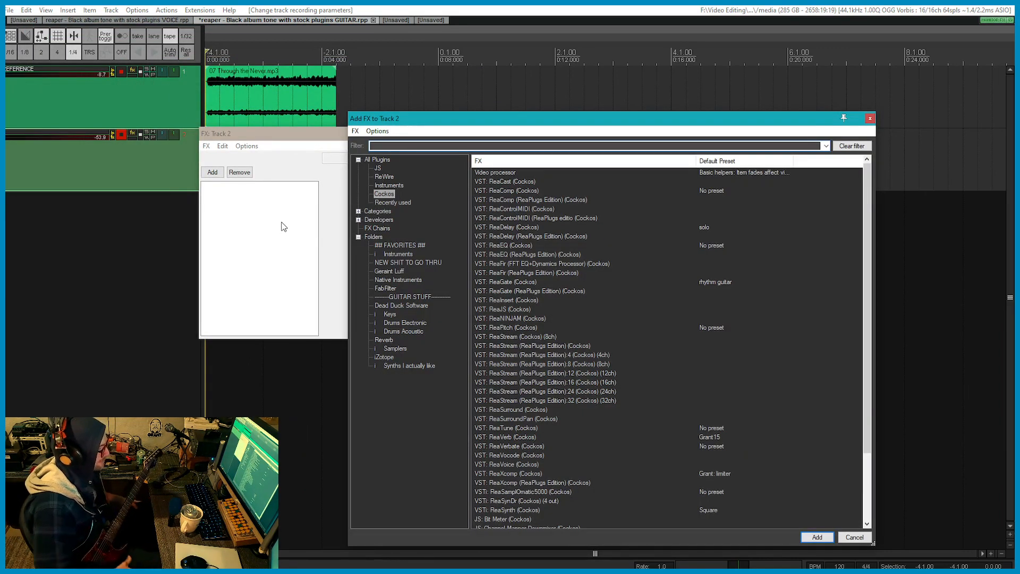
double_click(500, 191)
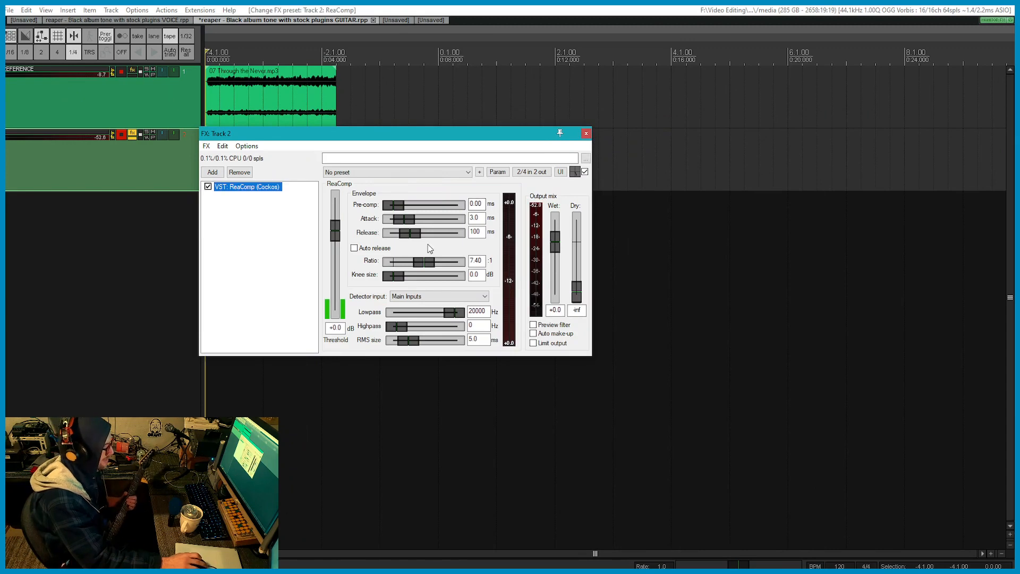
left_click_drag(425, 266, 309, 269)
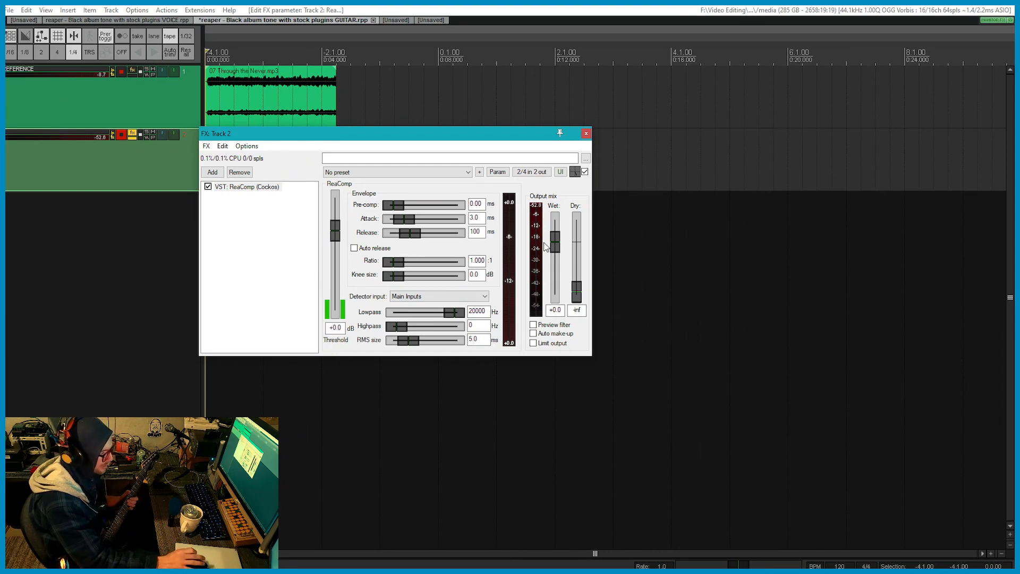
left_click(534, 343)
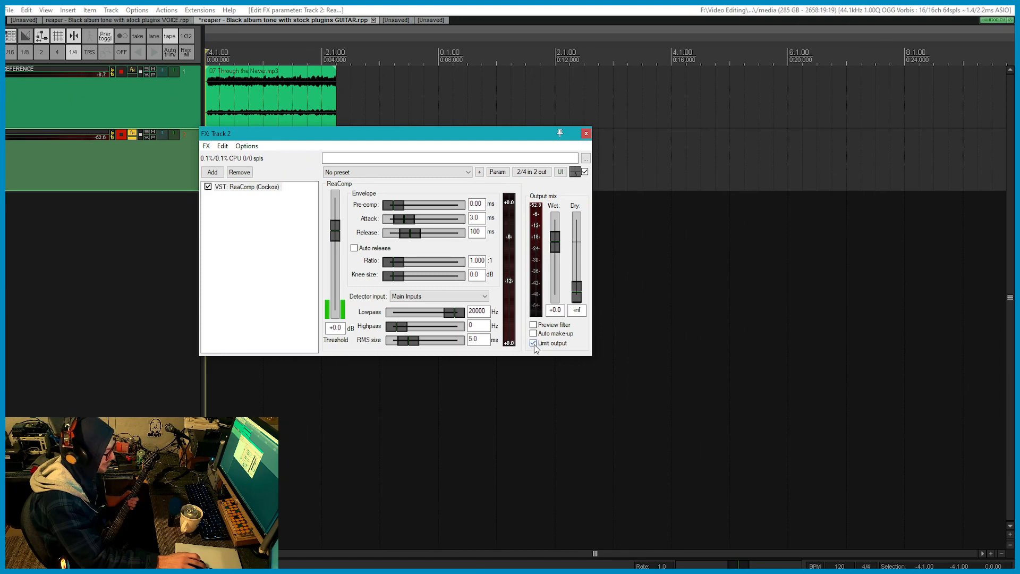
left_click_drag(400, 267, 391, 269)
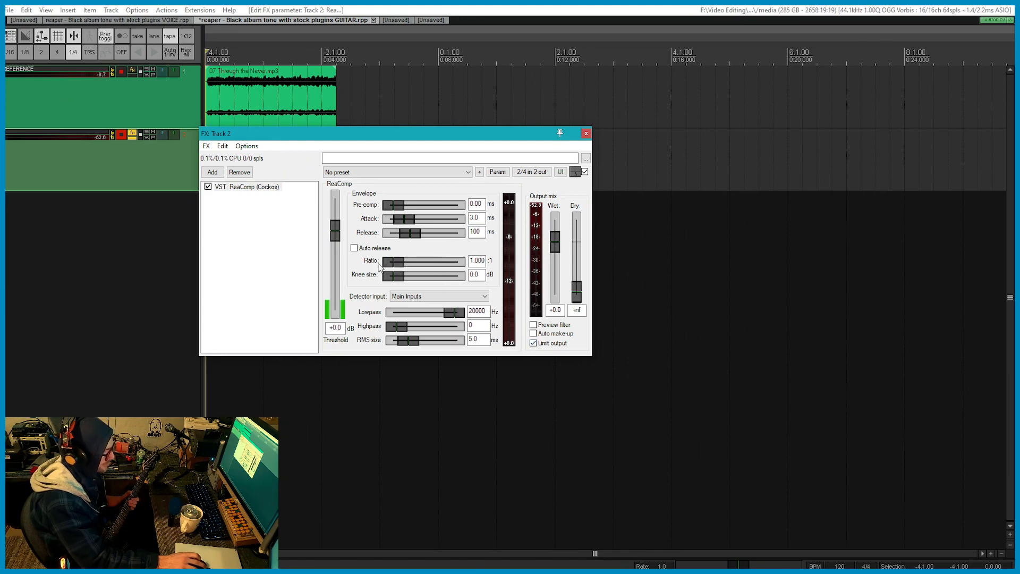
Rename the ReaComp instance on track 2 as Clipping.
key("F2")
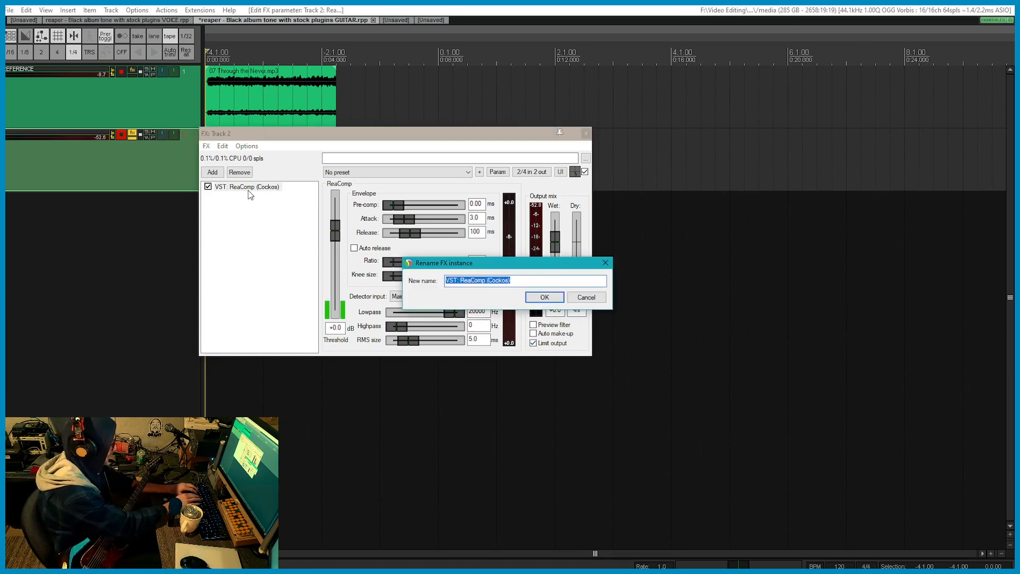
type("Clippin")
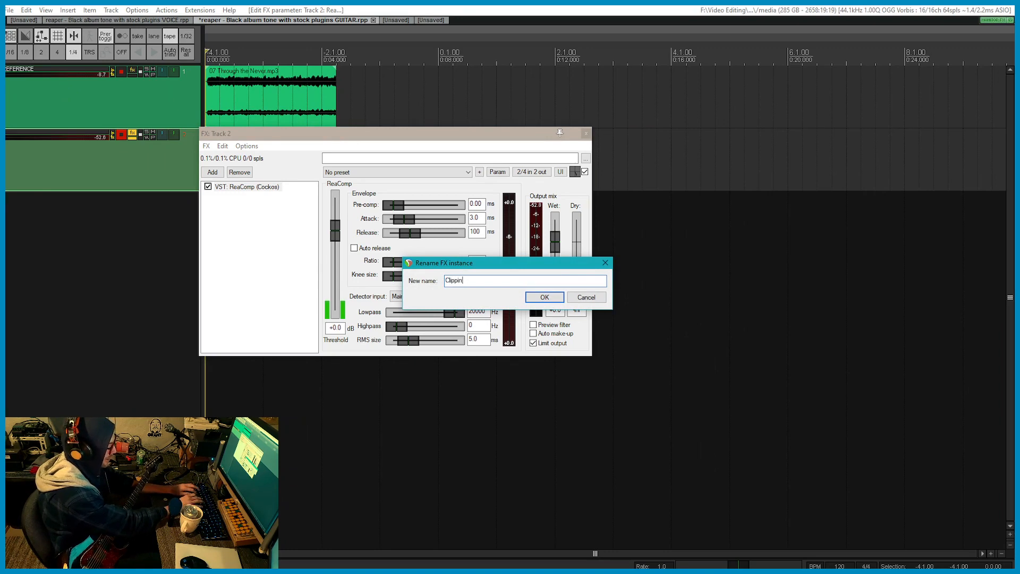
type("g")
key("Return")
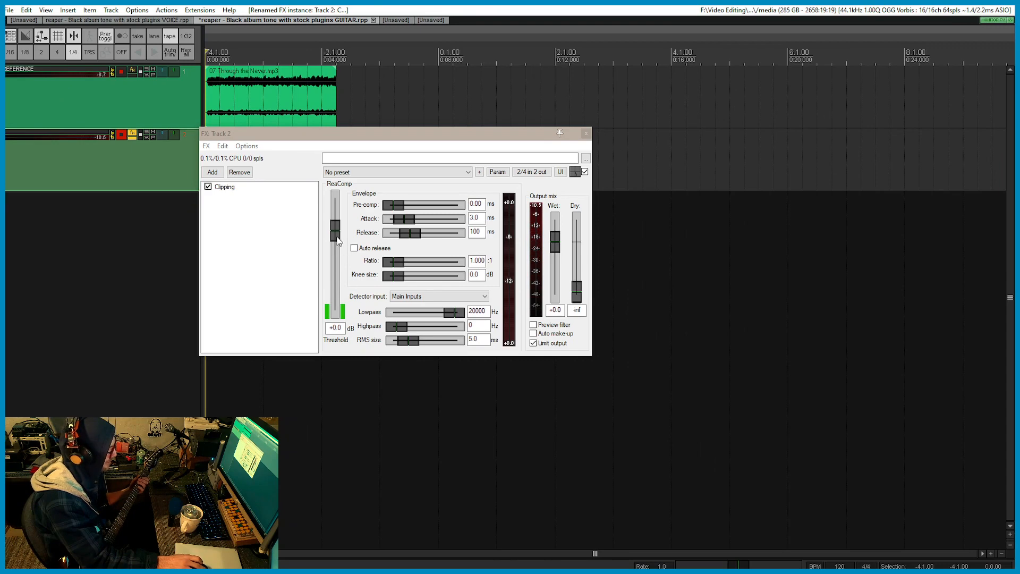
Add ReaEQ to track 2, move it ahead of Clipping and rename it boost.
left_click(213, 173)
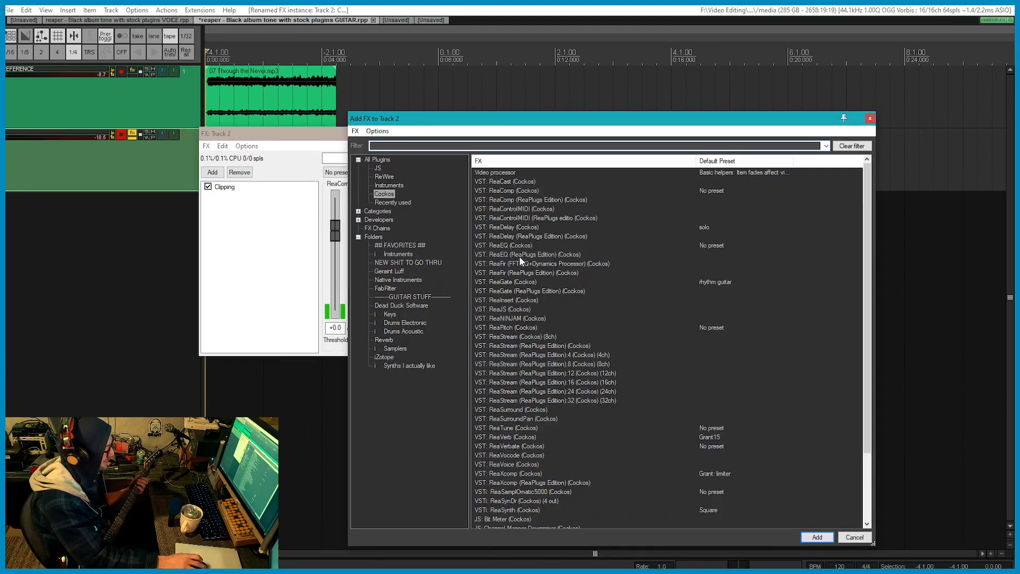
double_click(512, 245)
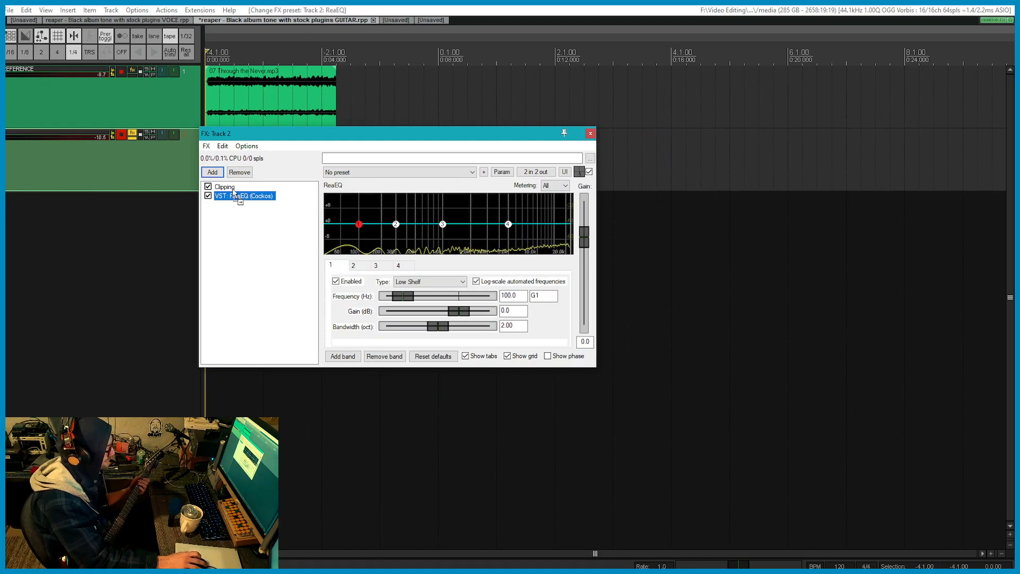
left_click_drag(240, 197, 248, 188)
key("F2")
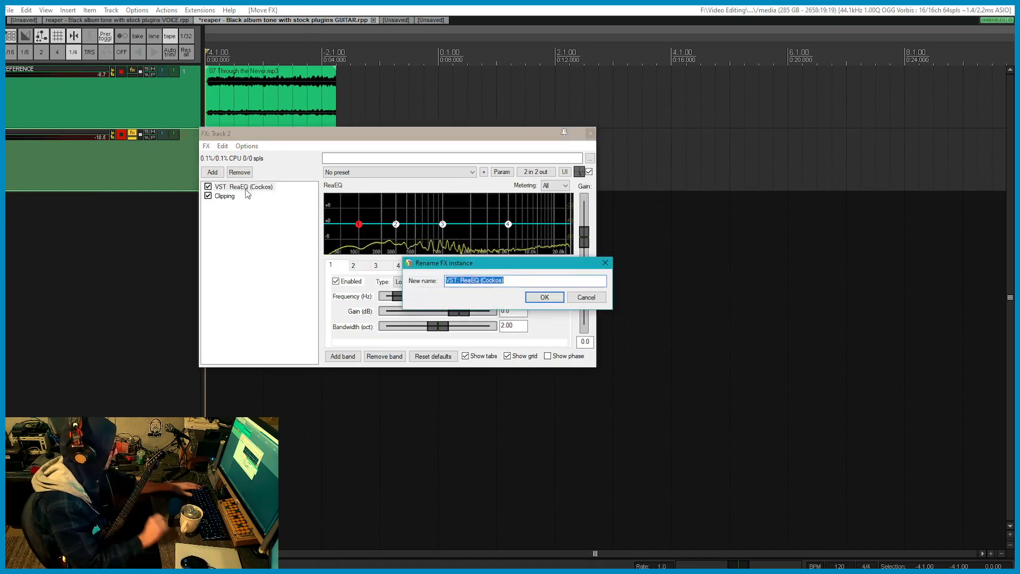
type("boost")
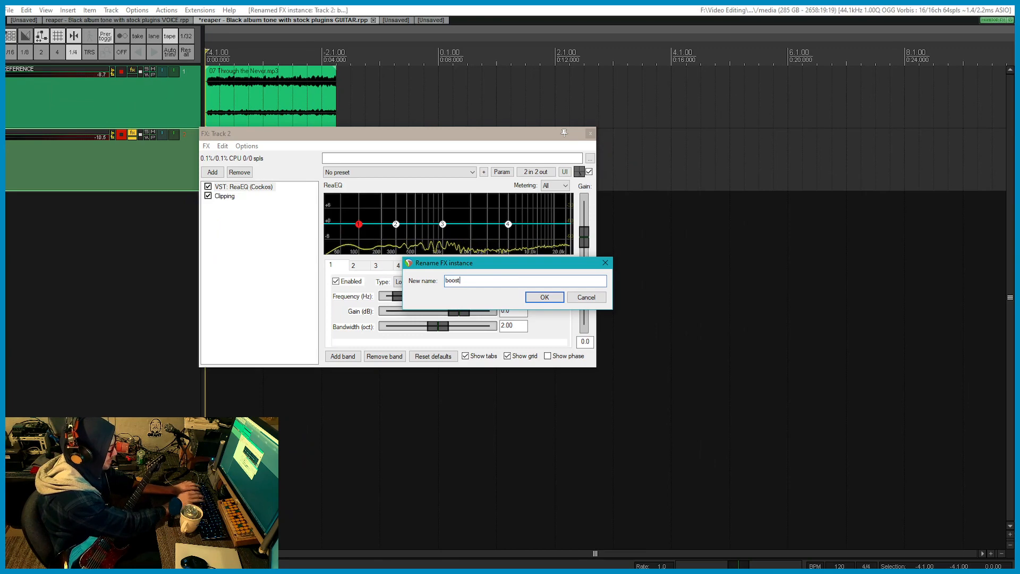
key("Return")
Add another ReaEQ after Clipping, rename it volume cut and lower its overall gain to -20.0 dB.
left_click(226, 196)
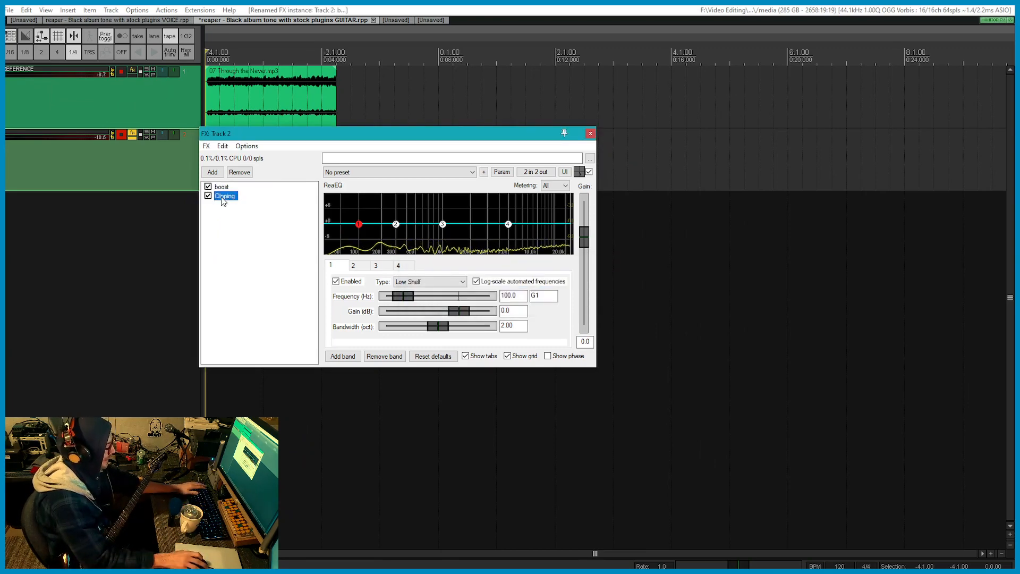
left_click(213, 173)
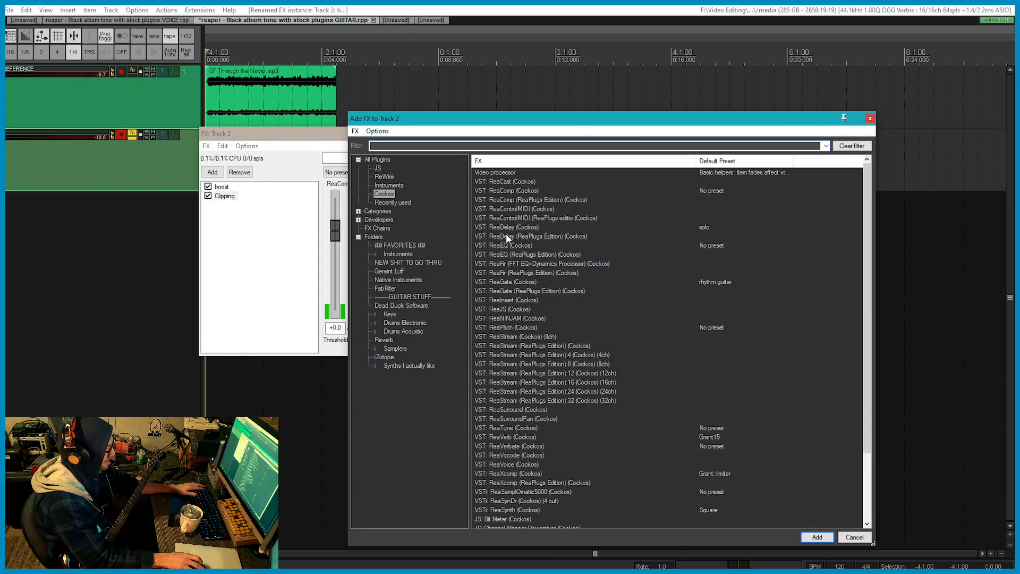
double_click(508, 244)
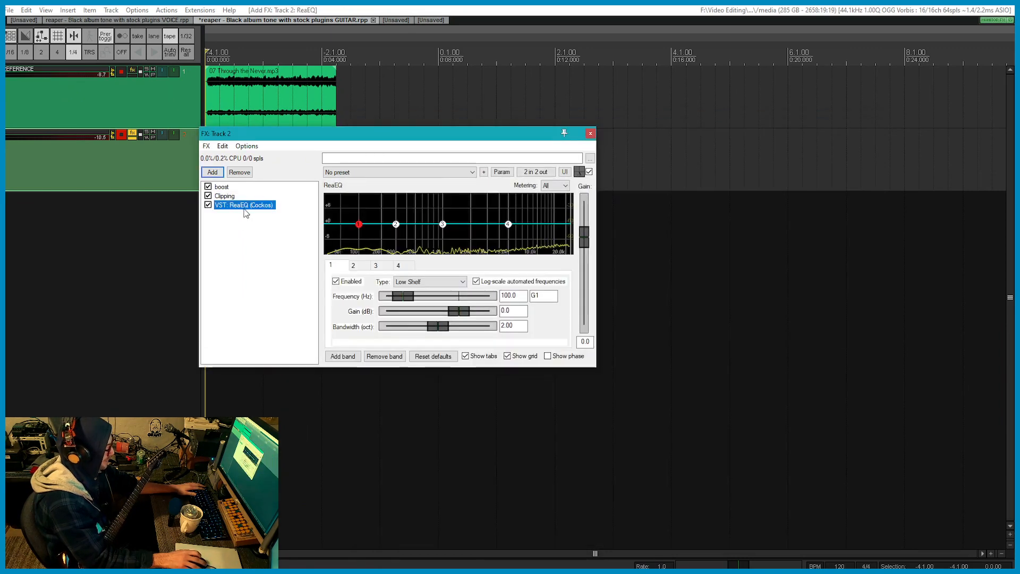
key("F2")
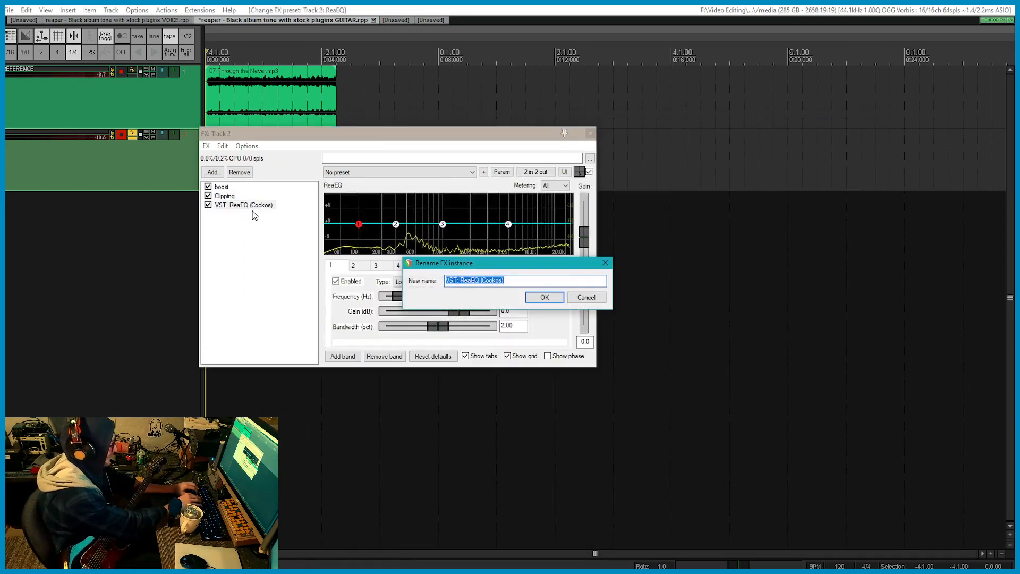
type("volume cut")
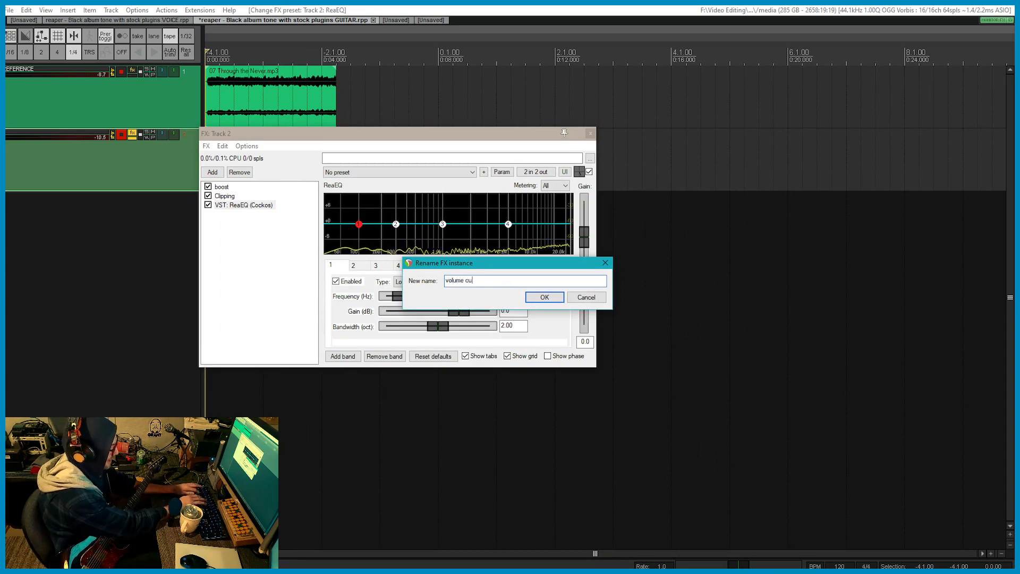
key("Return")
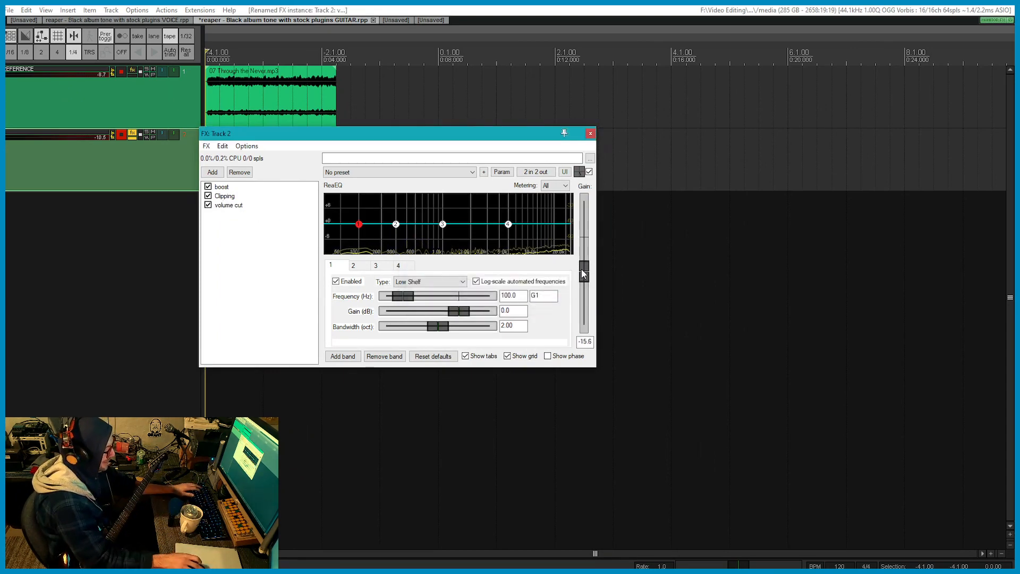
left_click_drag(591, 231, 587, 276)
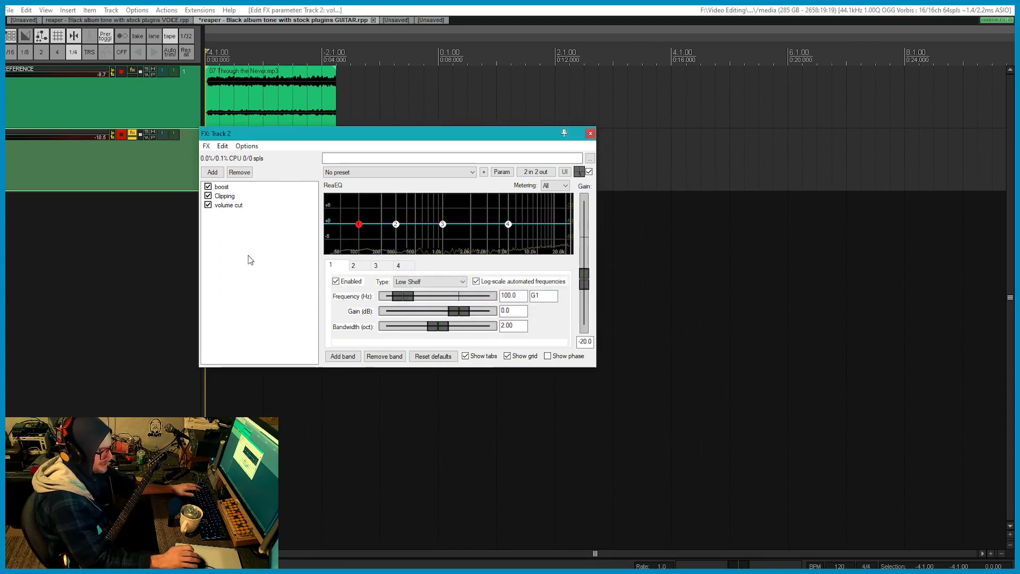
In the boost EQ, move the low shelf to about 983 Hz at -11.5 dB and set the overall gain to 70.
left_click(221, 188)
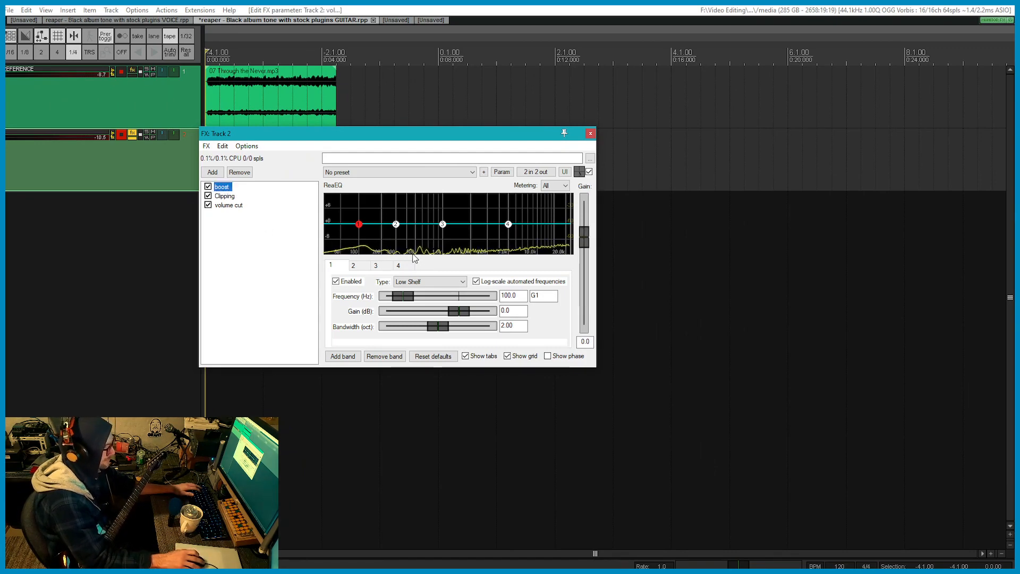
left_click_drag(359, 224, 451, 283)
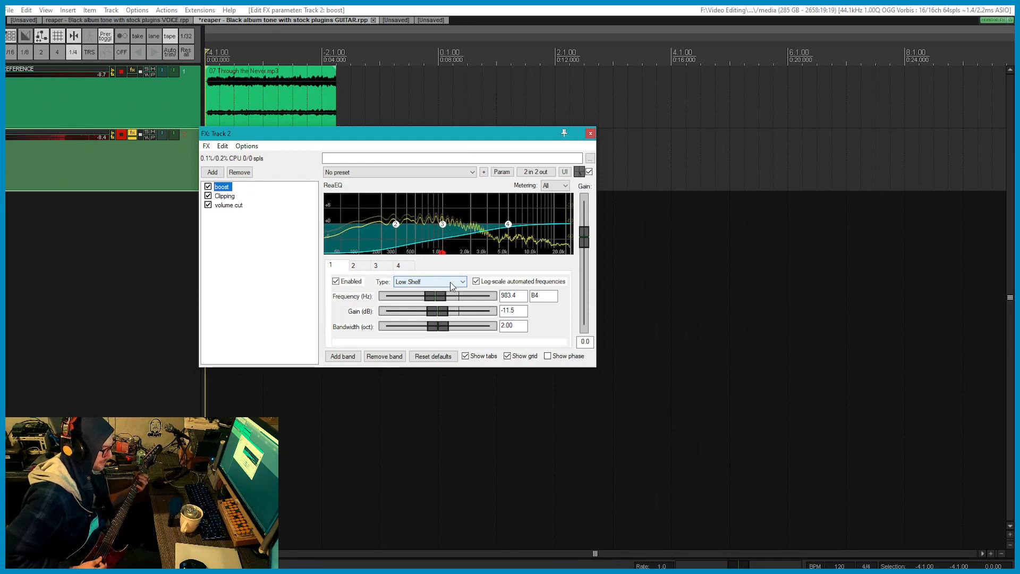
left_click(585, 342)
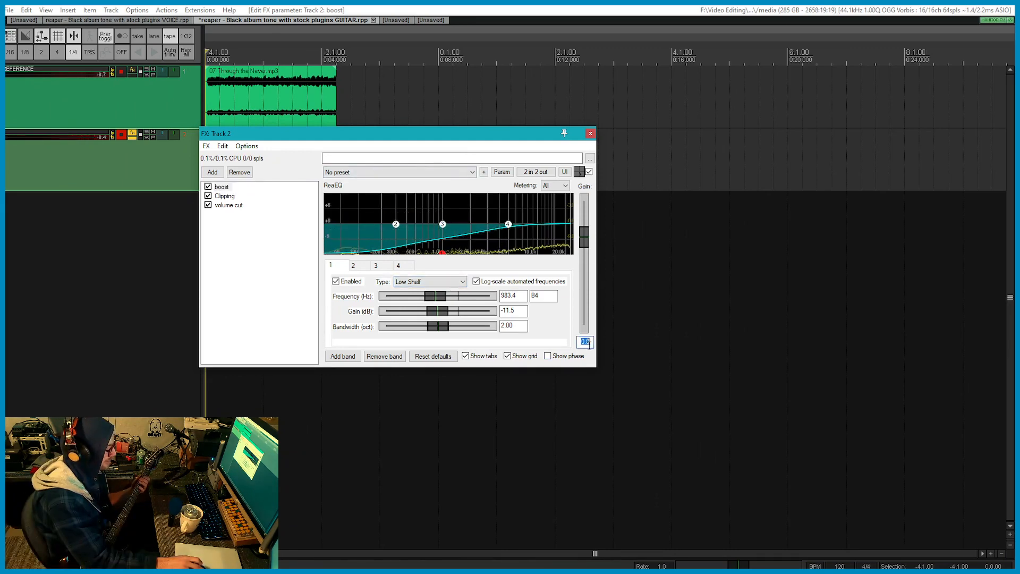
type("7")
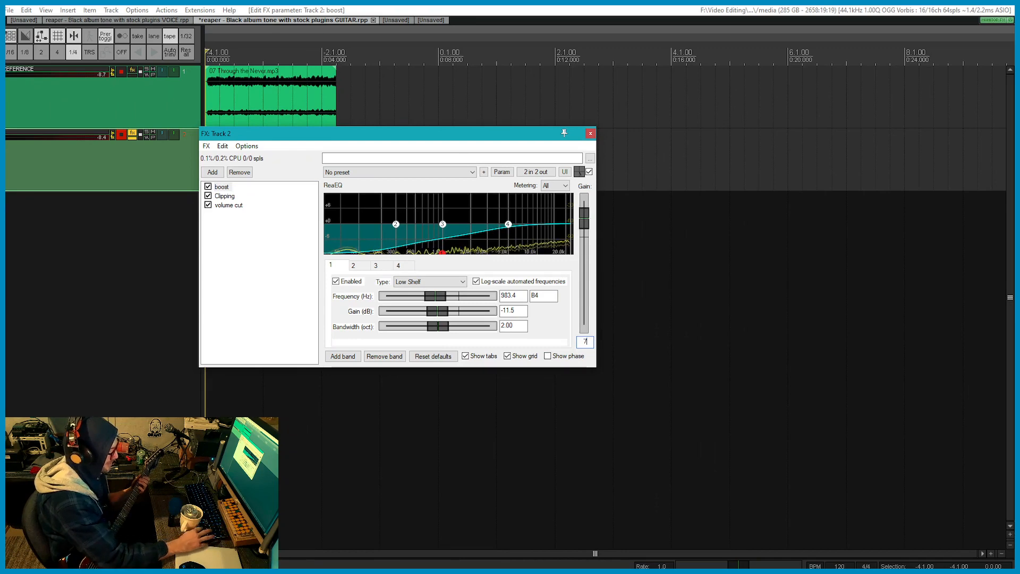
type("0")
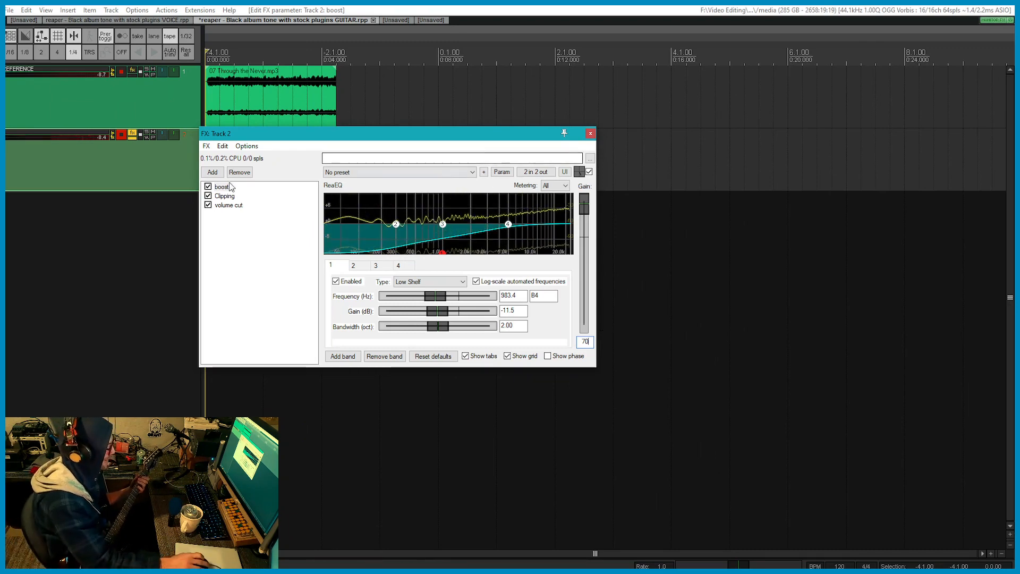
Add ReaGate to track 2 and move it to the start of the effects chain.
left_click(211, 172)
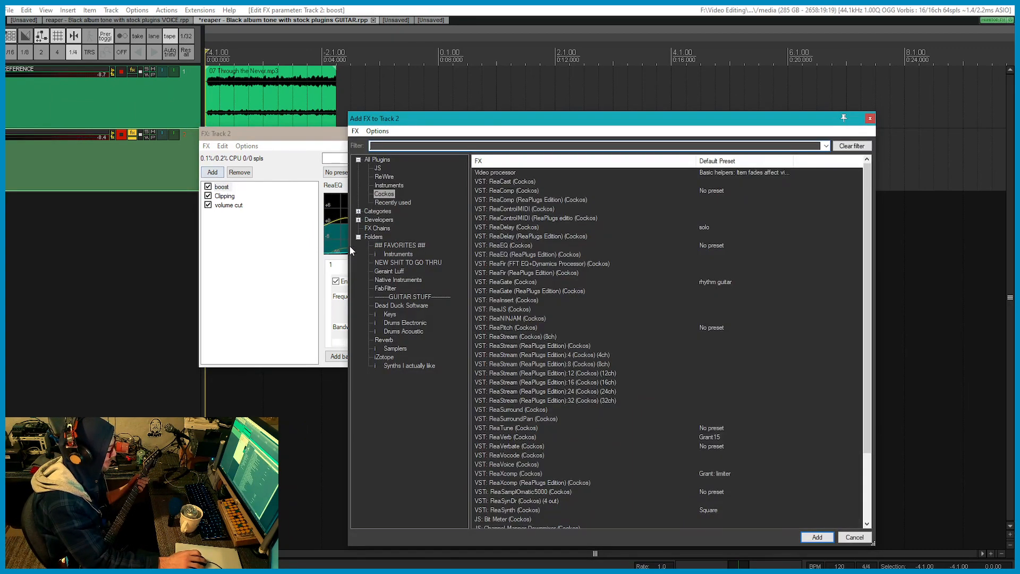
double_click(508, 281)
left_click_drag(229, 214, 225, 189)
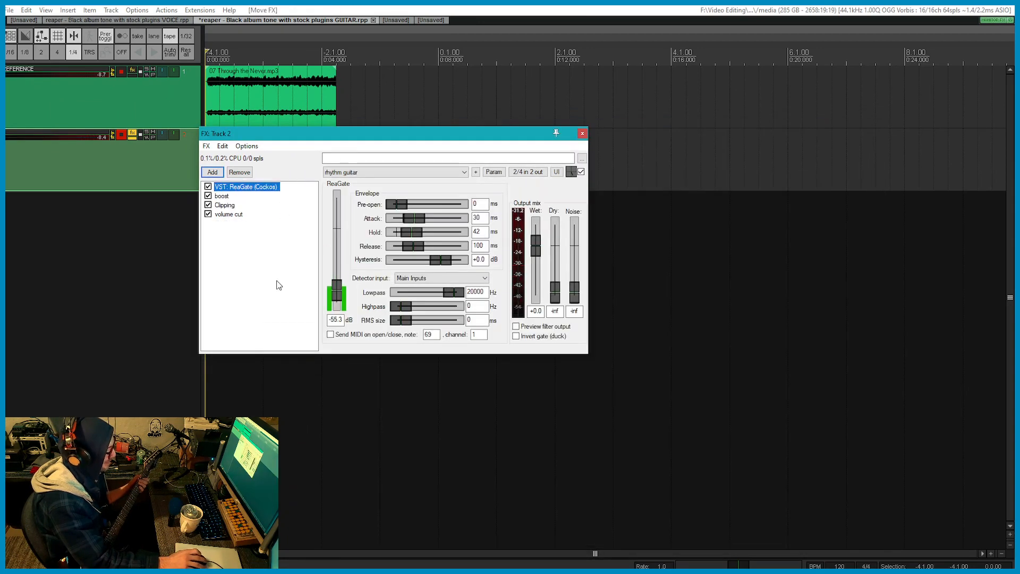
Reset ReaGate's preset to its defaults, then set the threshold to about -60.8 dB and the release to 17 ms.
left_click(393, 171)
left_click(345, 208)
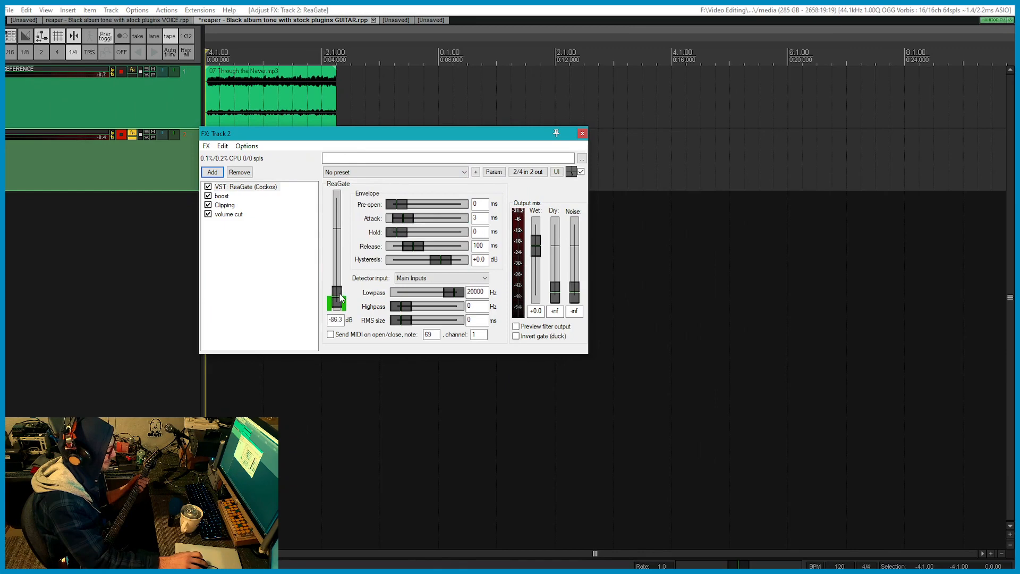
left_click_drag(339, 297, 339, 289)
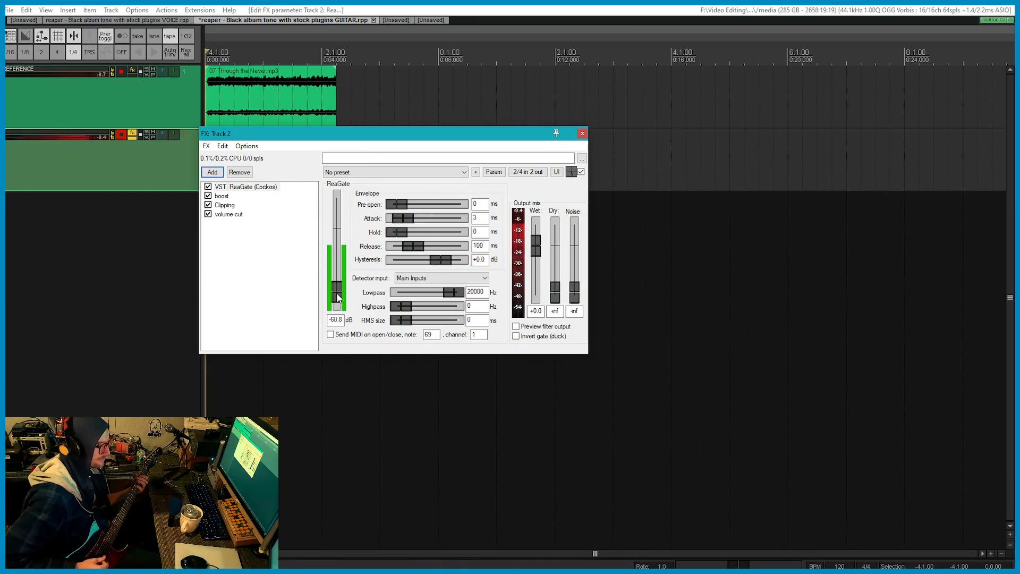
left_click_drag(415, 246, 395, 248)
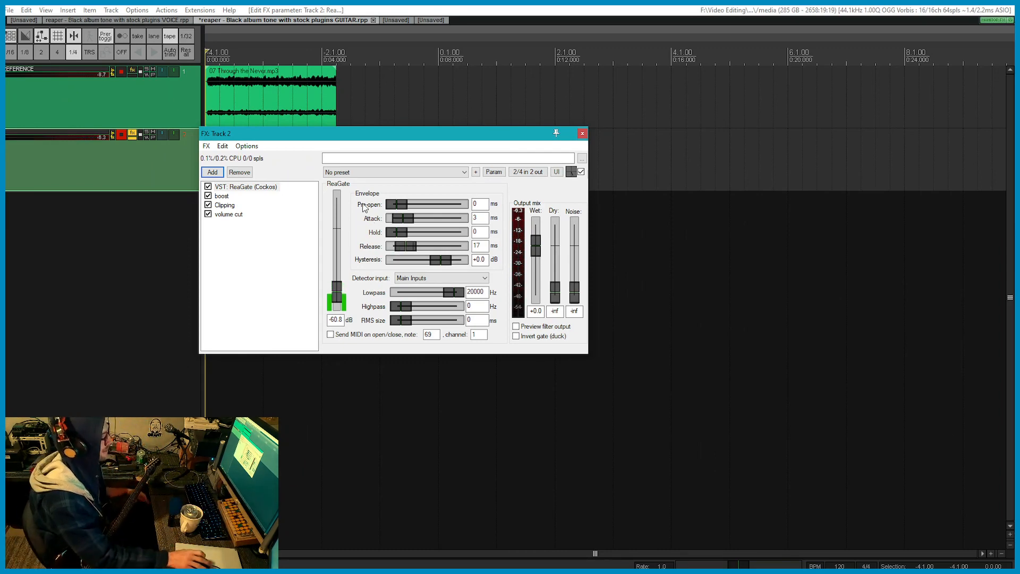
Compare the guitar tone with the boost EQ's low shelf band disabled and enabled again.
left_click(220, 196)
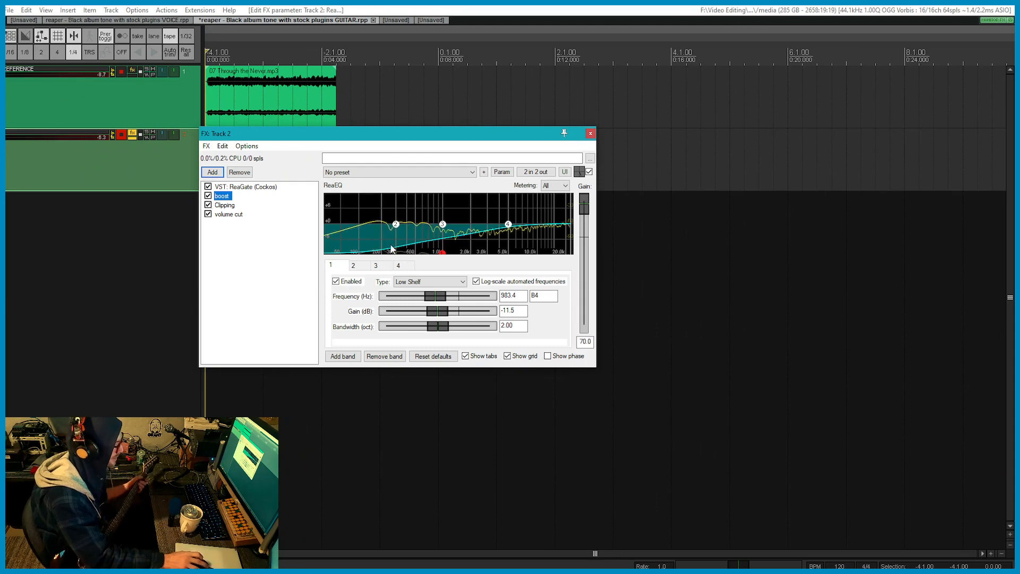
left_click(346, 285)
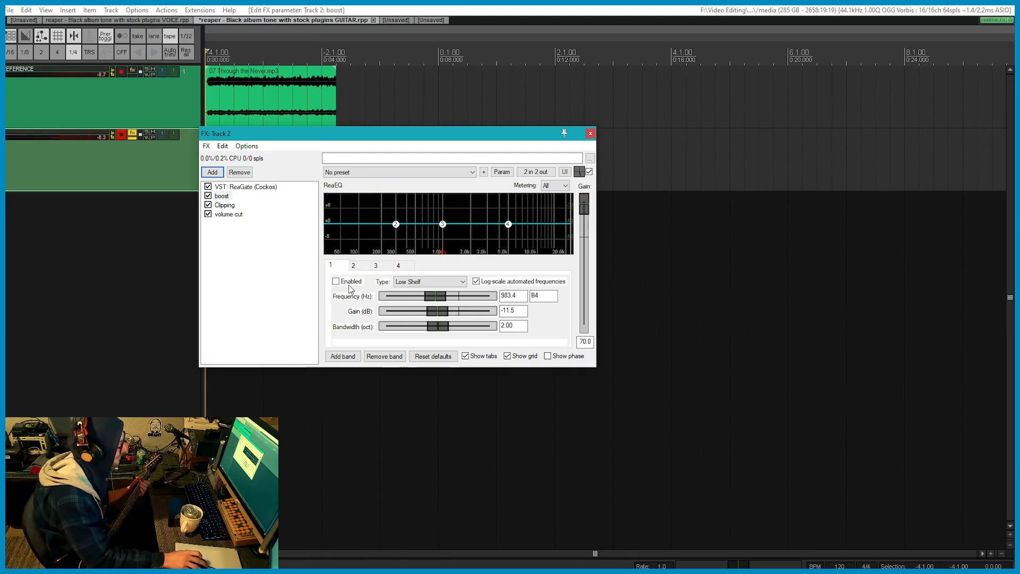
left_click(336, 282)
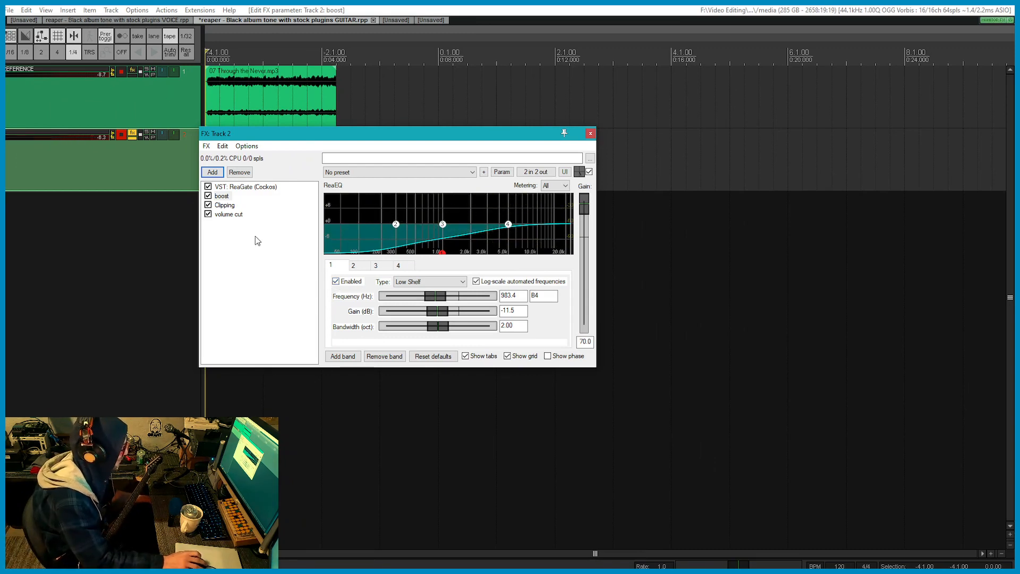
Add a ReaEQ after volume cut, lower band 3 to -10.0 dB at about 987 Hz, and play the reference clip.
left_click(241, 236)
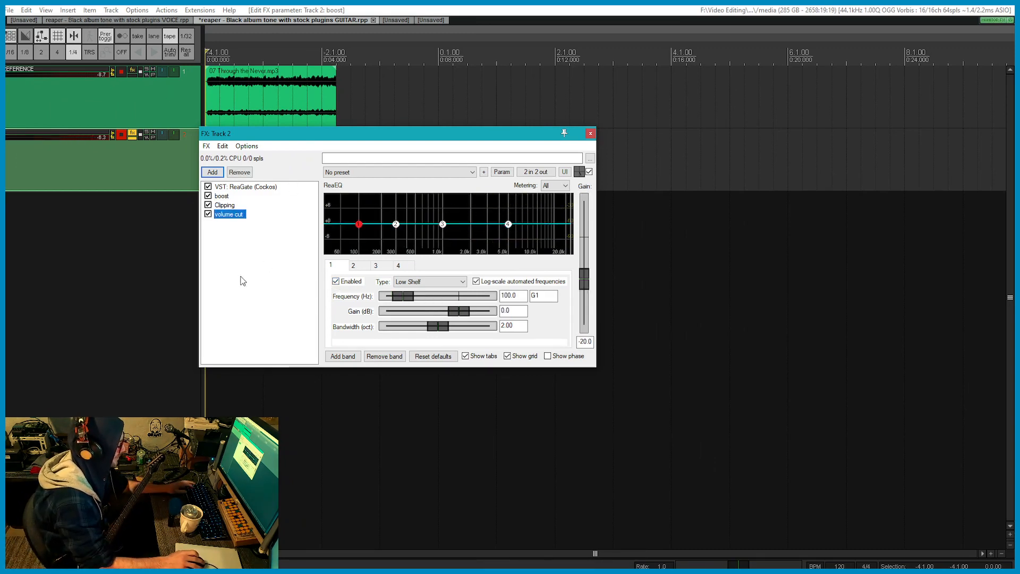
mouse_move(319, 131)
left_mouse_down()
mouse_move(412, 163)
mouse_move(331, 146)
left_mouse_up()
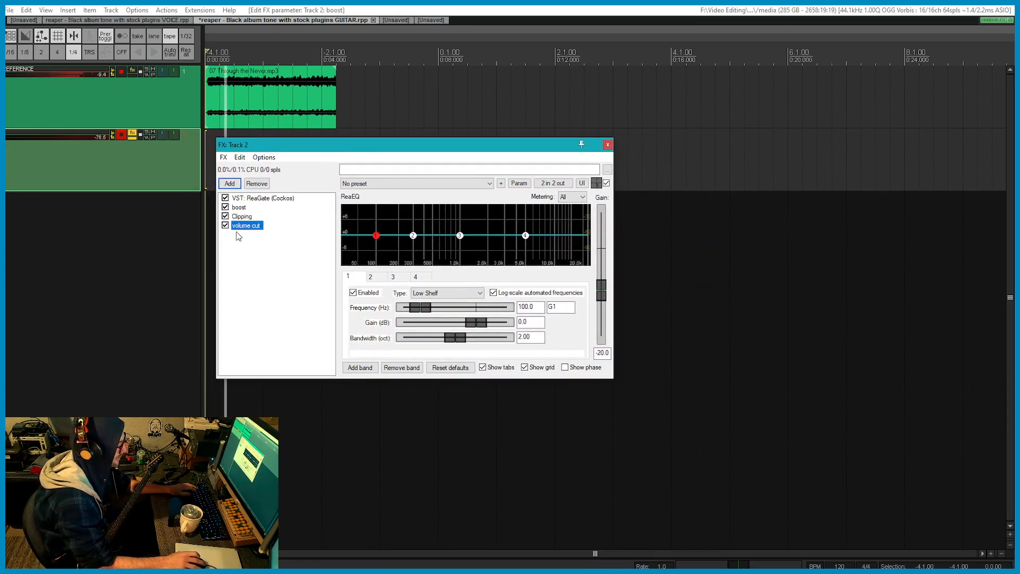
left_click(230, 184)
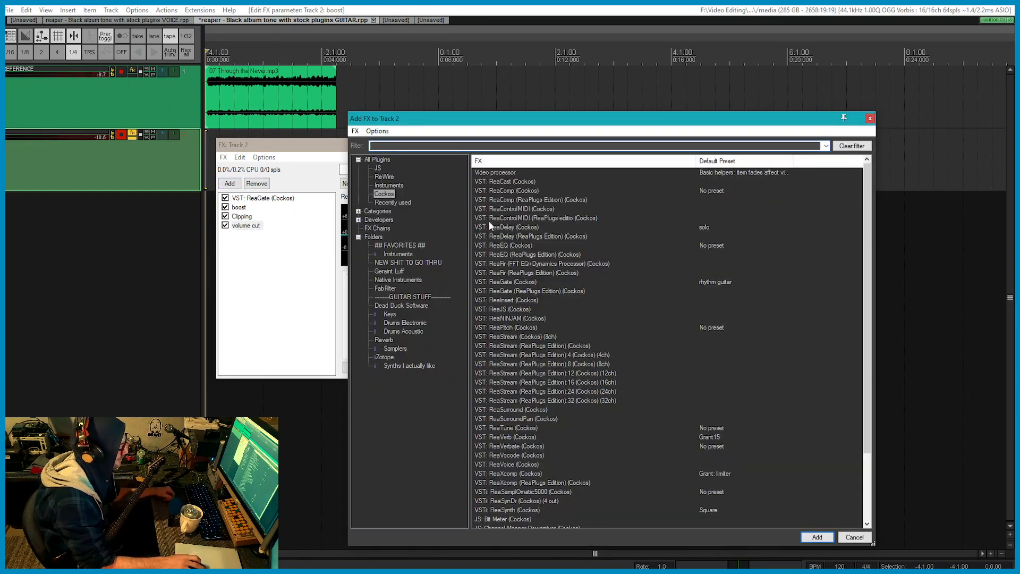
double_click(506, 245)
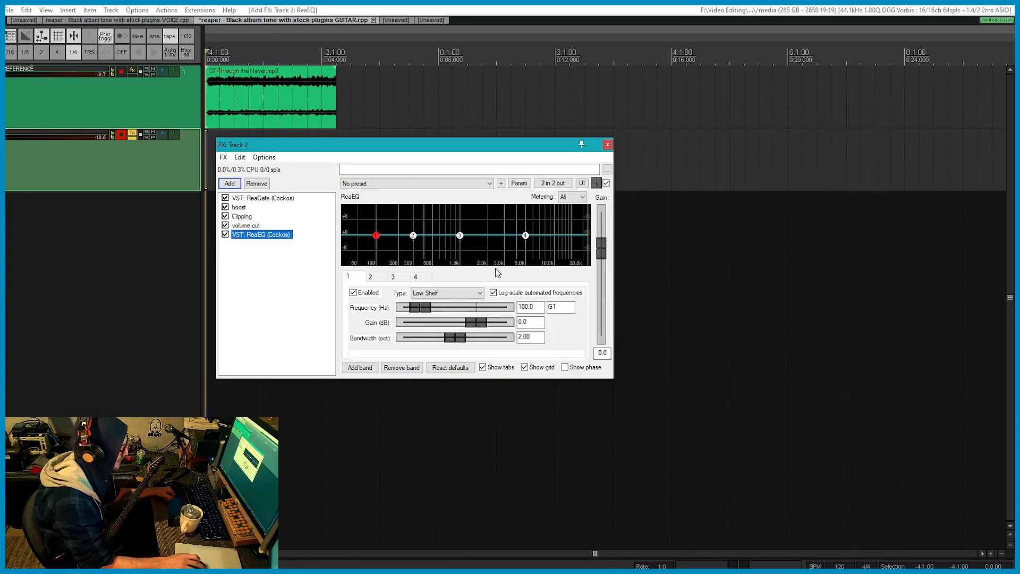
left_click_drag(460, 235, 461, 262)
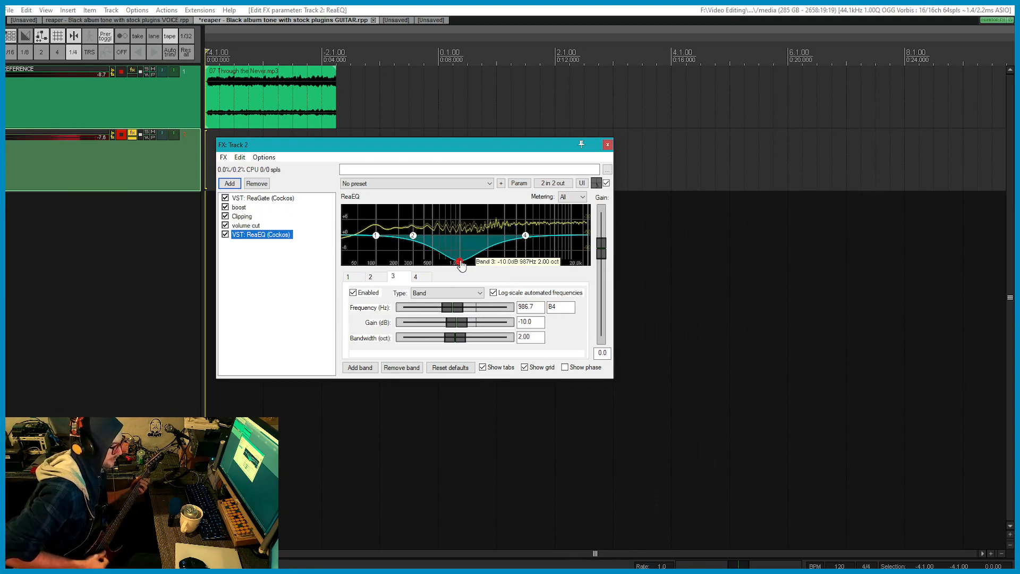
key("space")
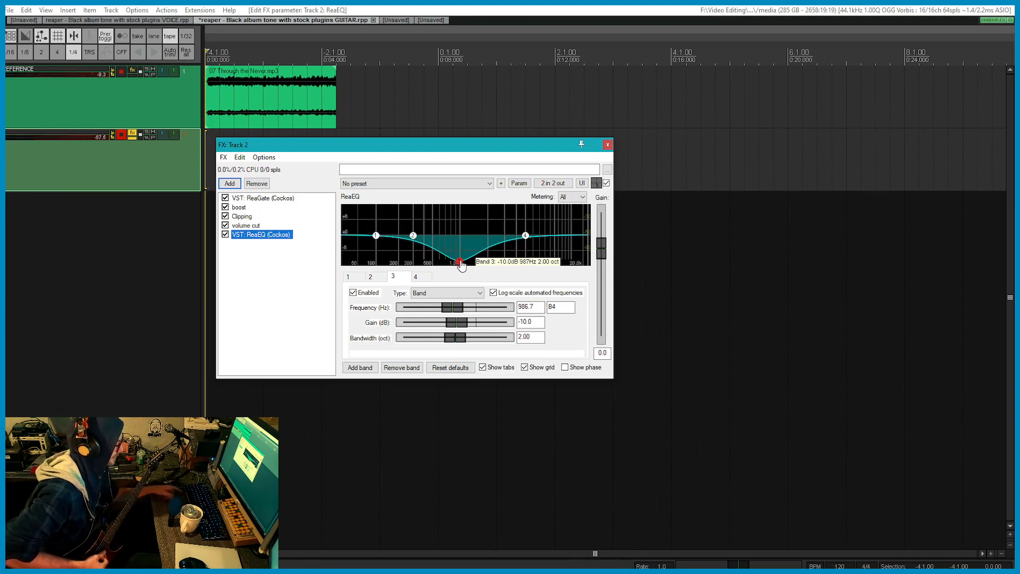
Add a fifth band to the new ReaEQ as a Low Pass at about 4421 Hz with 1.16 oct bandwidth, checking against the reference.
double_click(552, 235)
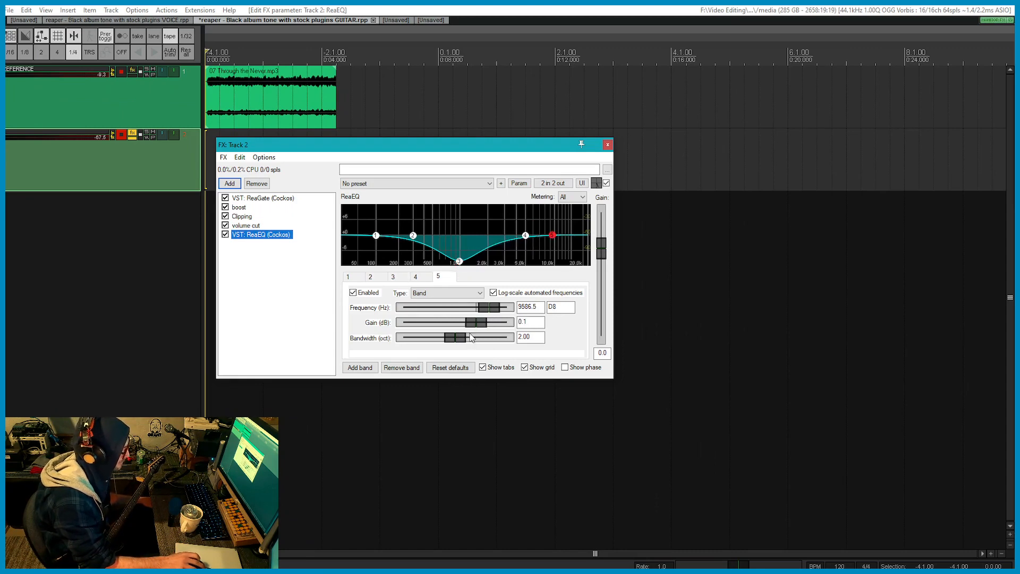
left_click_drag(454, 338, 434, 338)
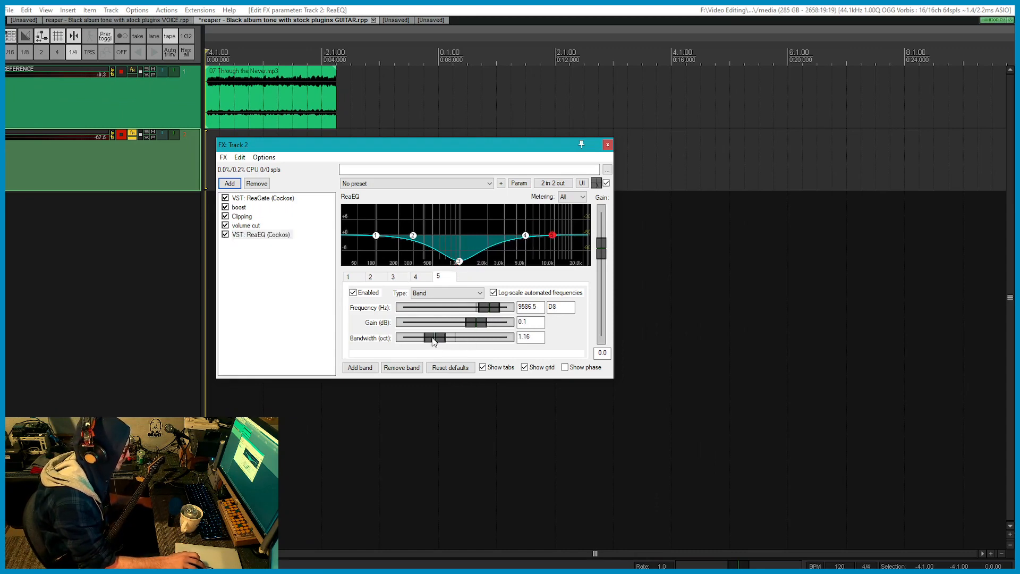
left_click(476, 295)
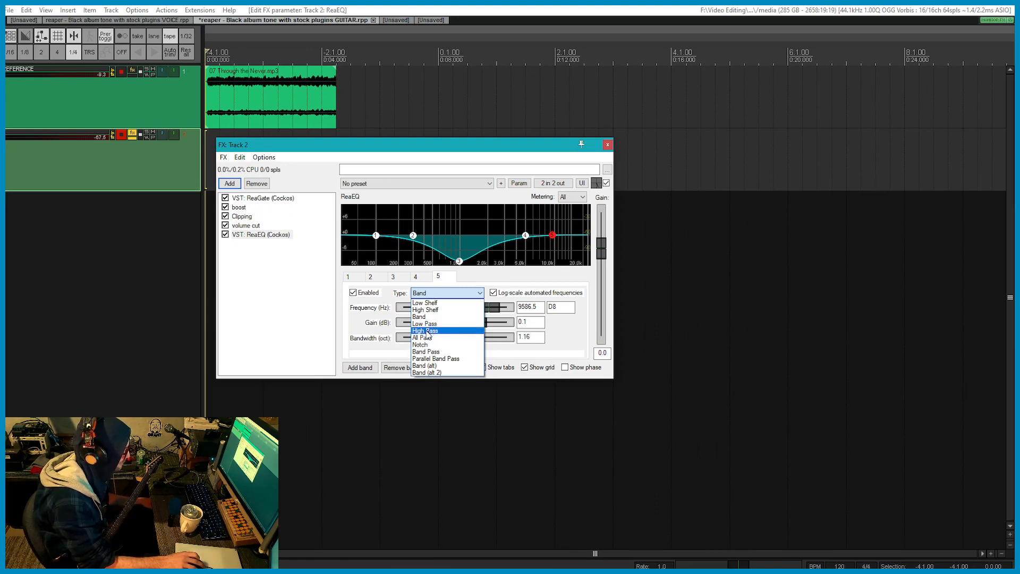
left_click(430, 324)
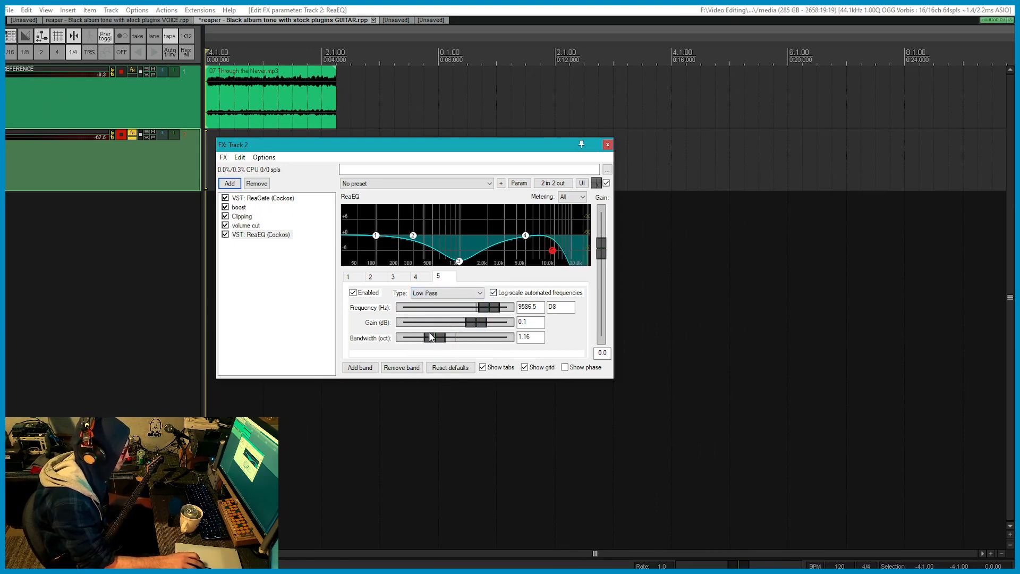
left_click_drag(488, 312, 482, 312)
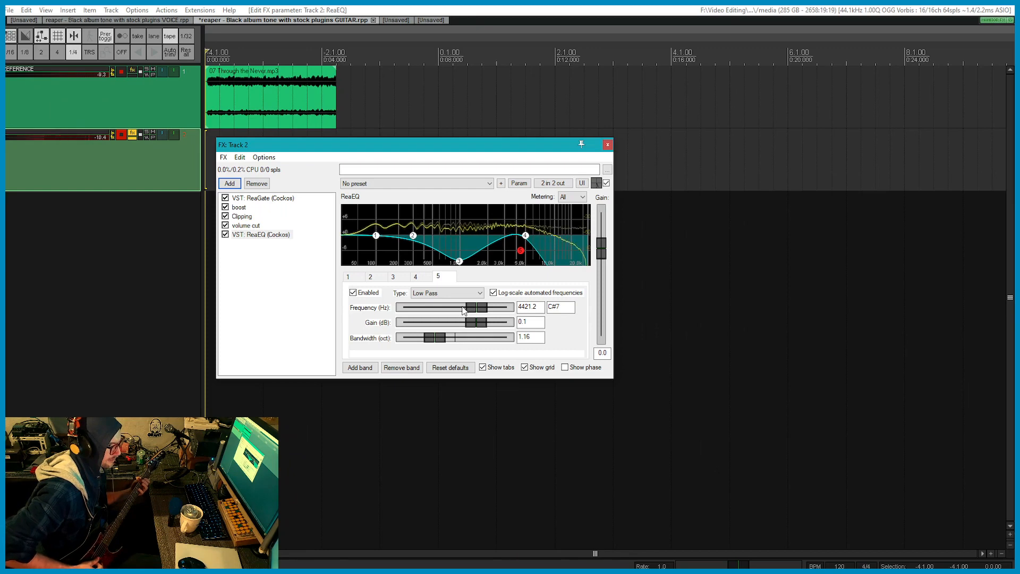
key("space")
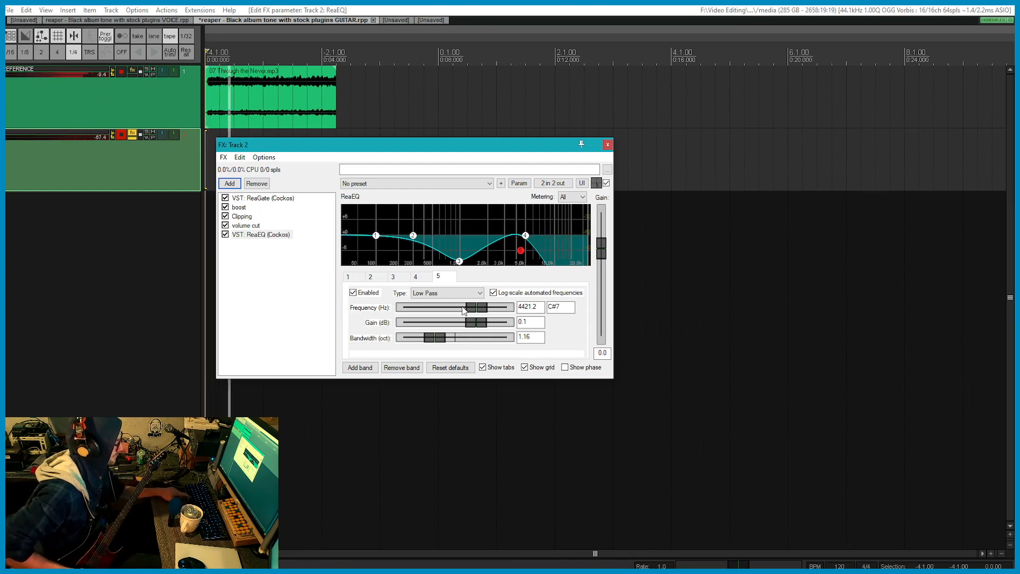
key("space")
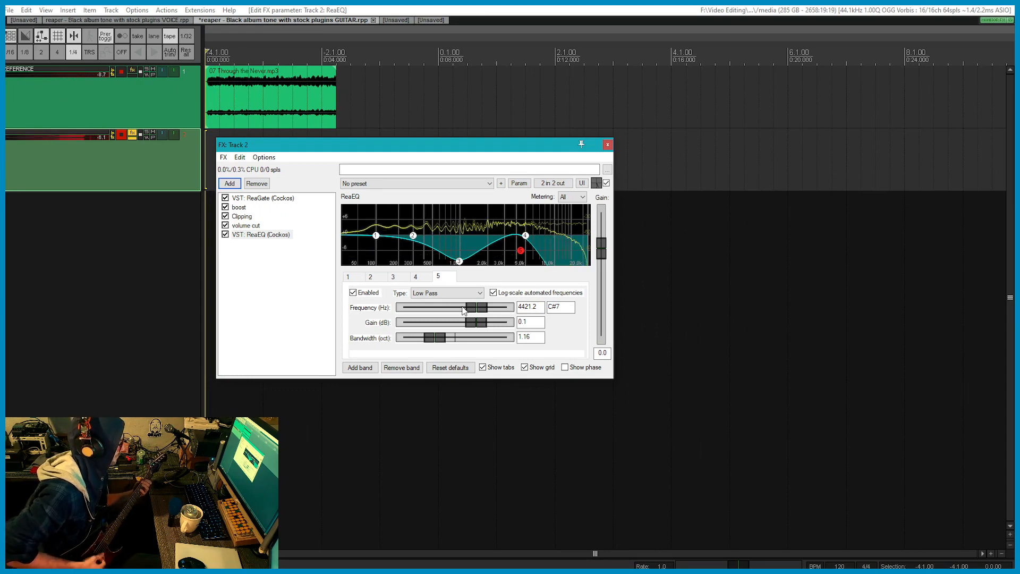
Change band 1 of the last ReaEQ to a High Pass at about 72 Hz and compare with the reference clip.
left_click(367, 243)
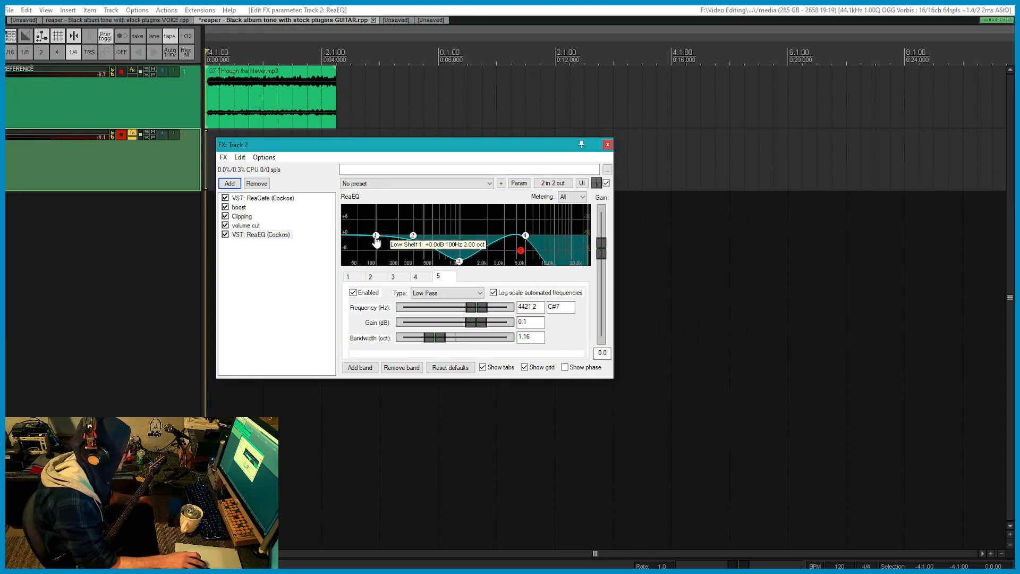
left_click(437, 294)
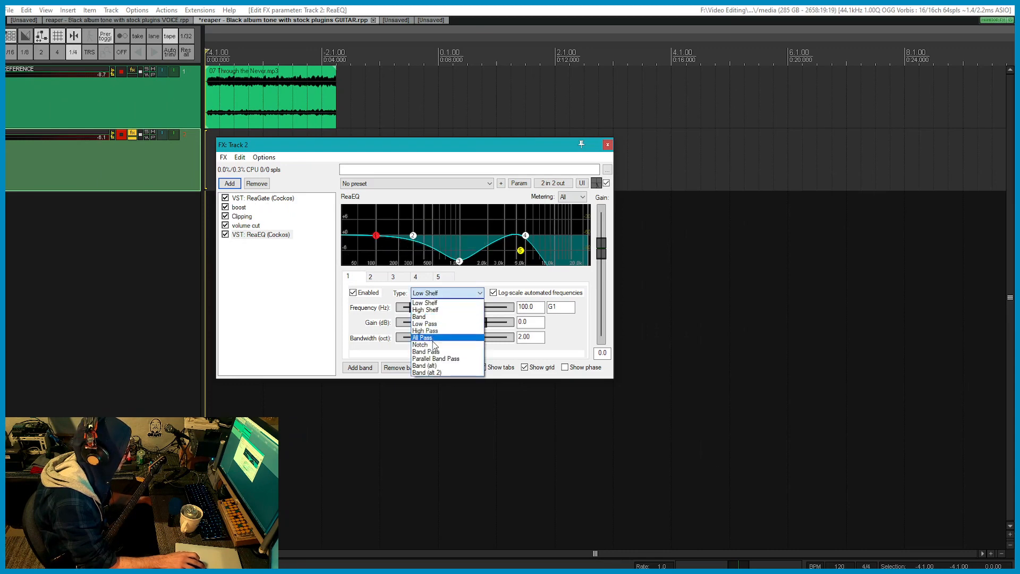
left_click(425, 330)
left_click_drag(376, 251, 367, 257)
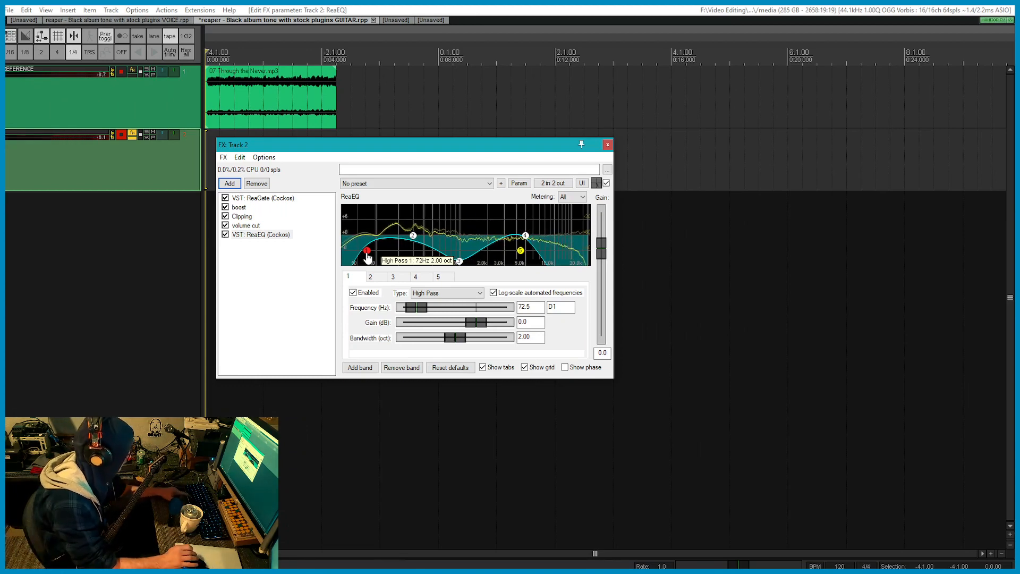
key("space")
key("space")
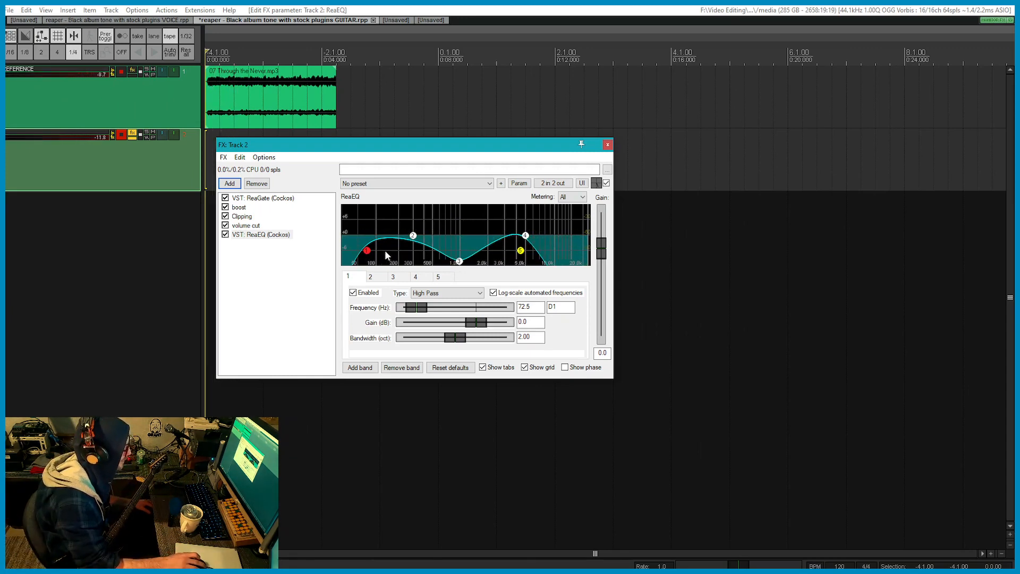
In the boost EQ, change band 2 to a High Pass at about 54 Hz and compare with the reference clip.
left_click(413, 235)
left_click(446, 293)
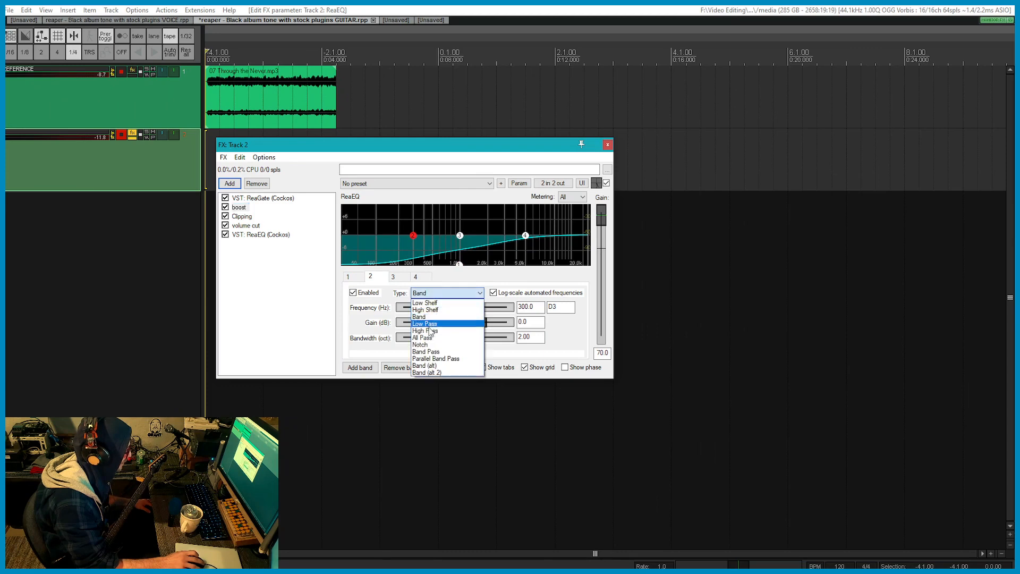
left_click(424, 331)
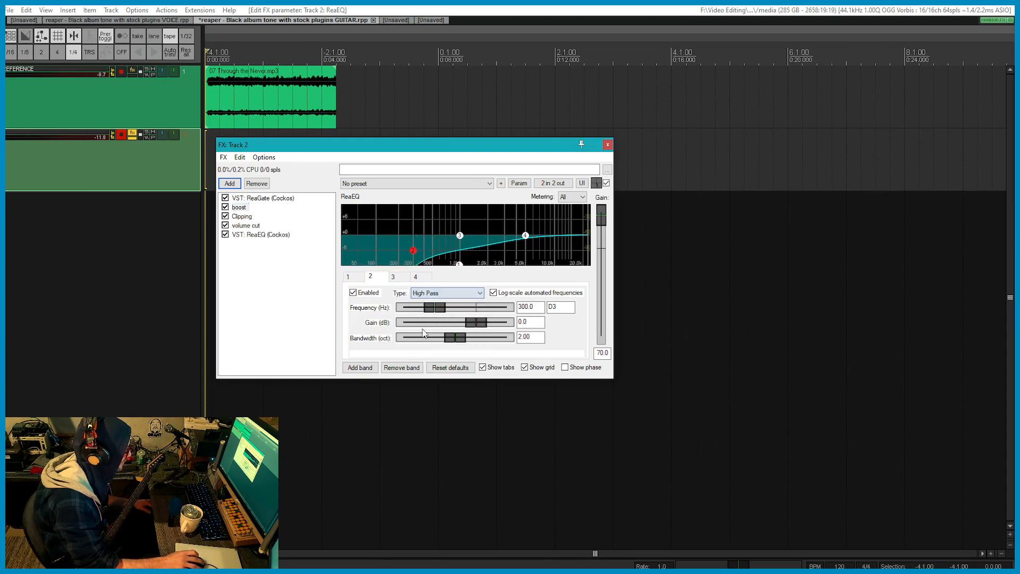
left_click_drag(413, 256, 364, 257)
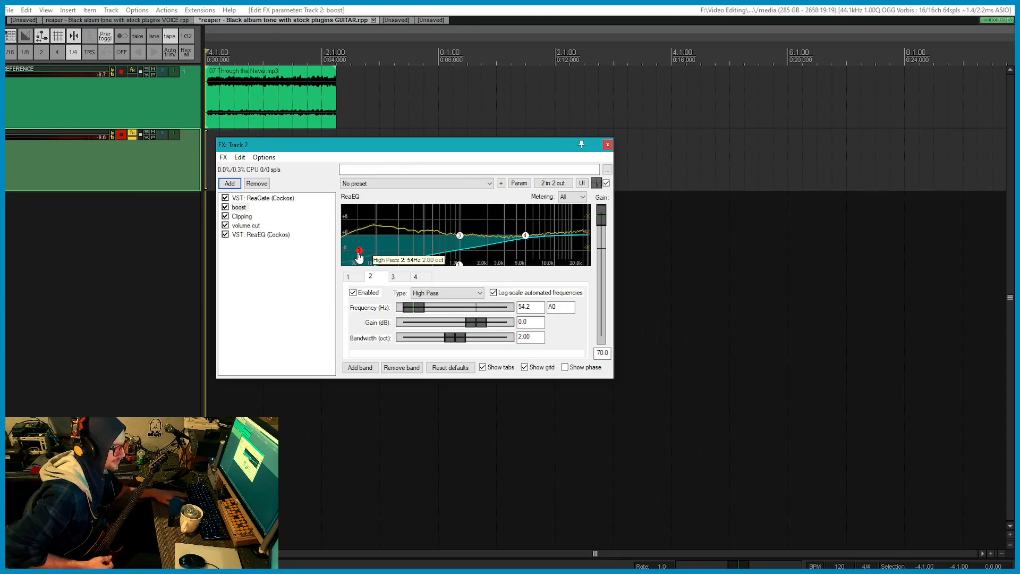
key("space")
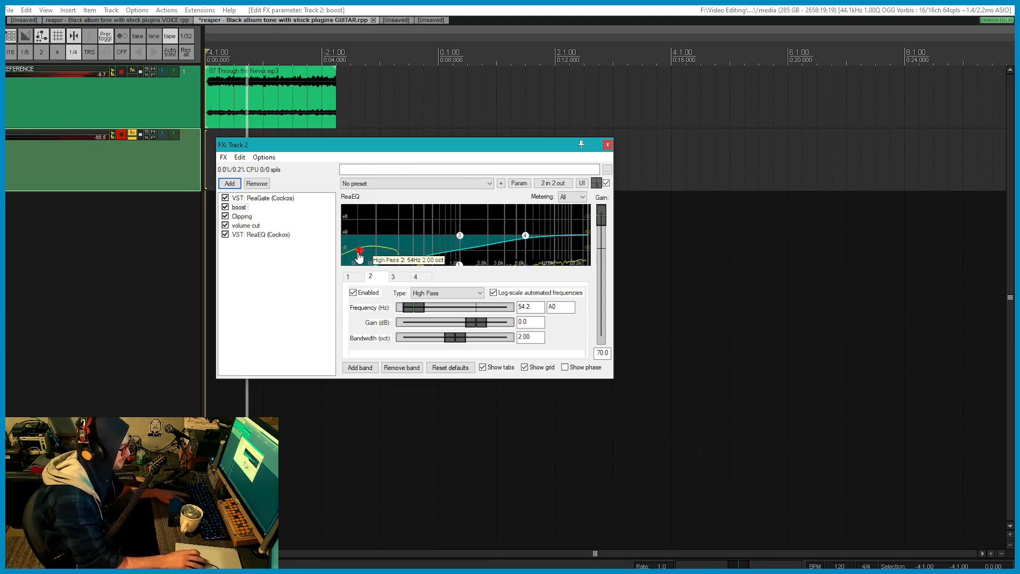
key("space")
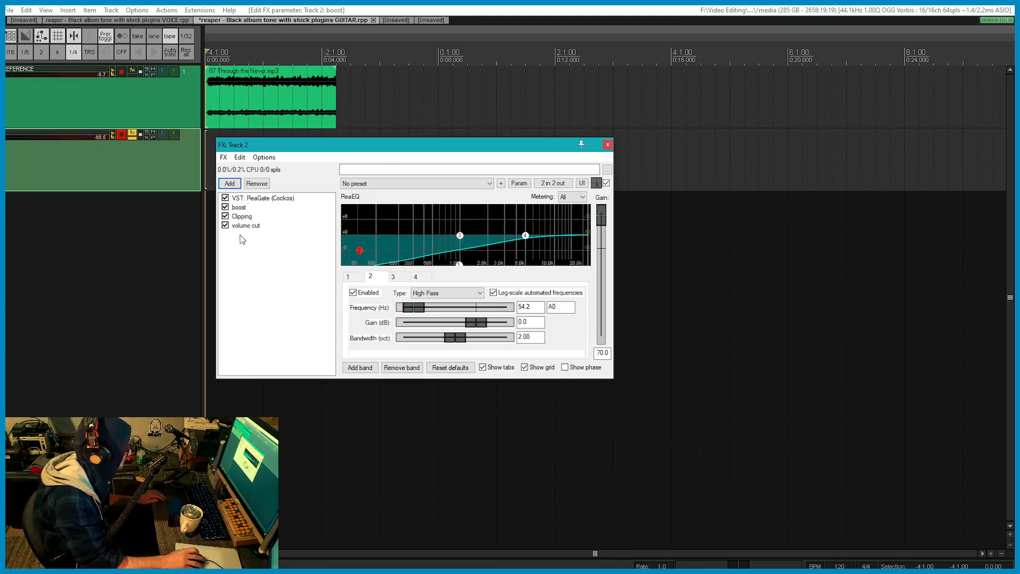
Add a second ReaEQ at the chain's end with one band at about 3115 Hz, +5.4 dB and 0.20 oct, and compare it bypassed.
left_click(230, 183)
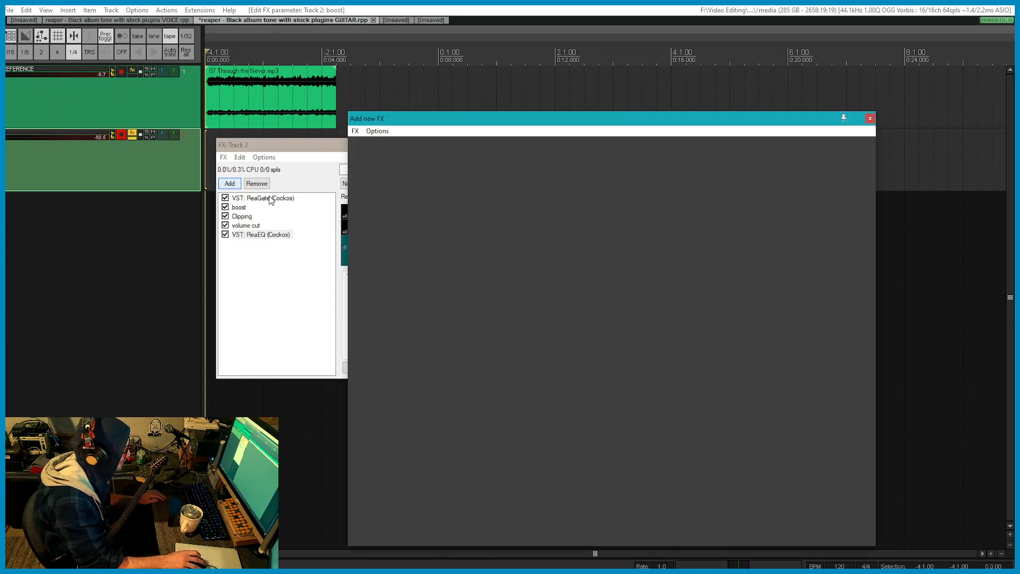
double_click(511, 243)
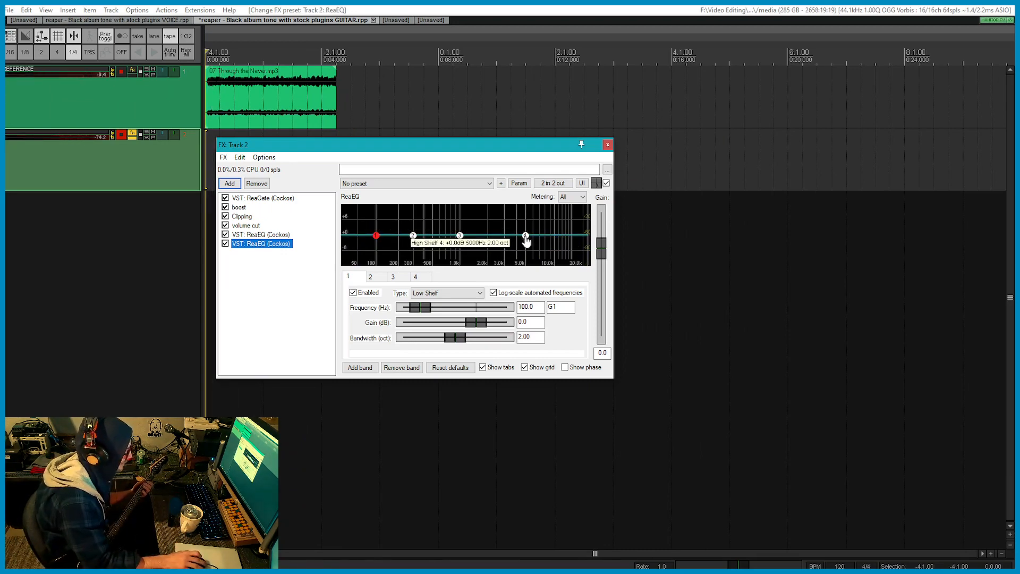
scroll(521, 237, "down", 5)
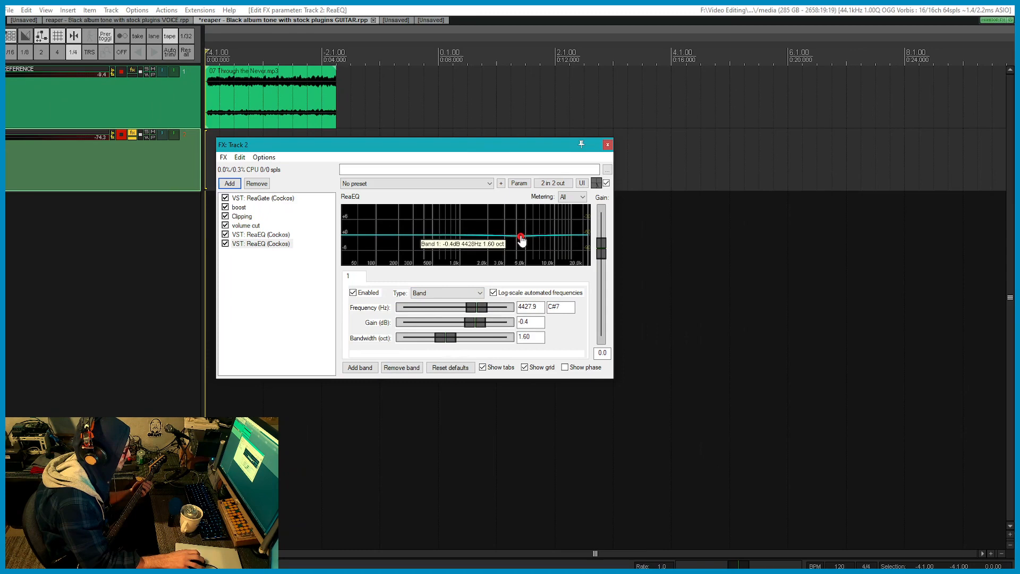
left_click_drag(522, 237, 506, 222)
scroll(521, 235, "down", 5)
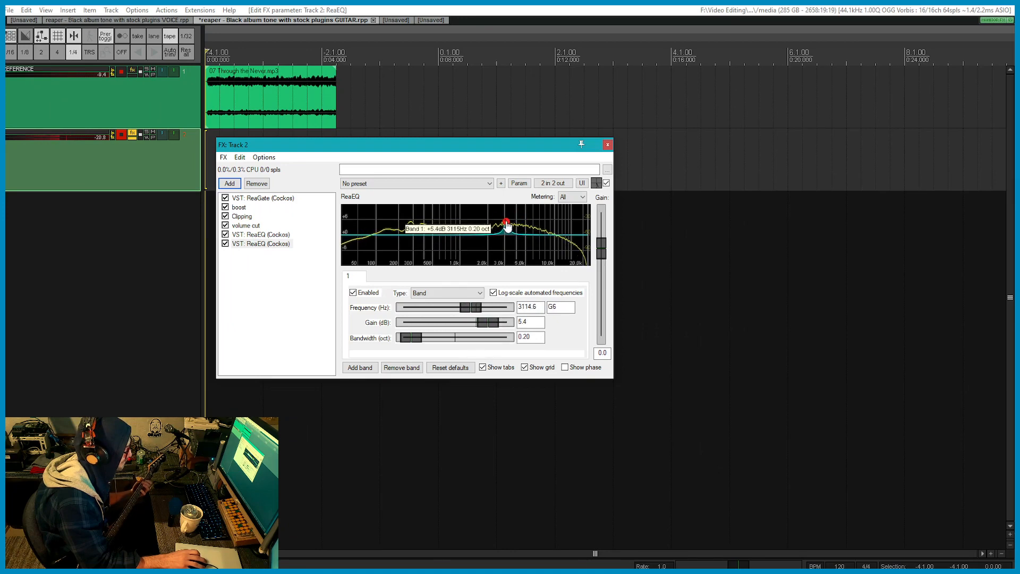
left_click(225, 243)
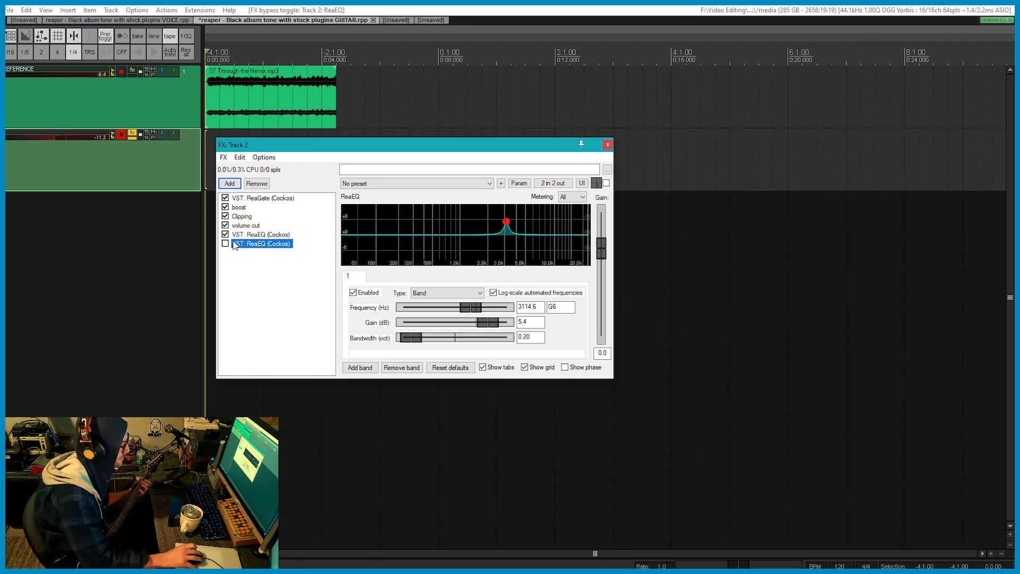
left_click(225, 244)
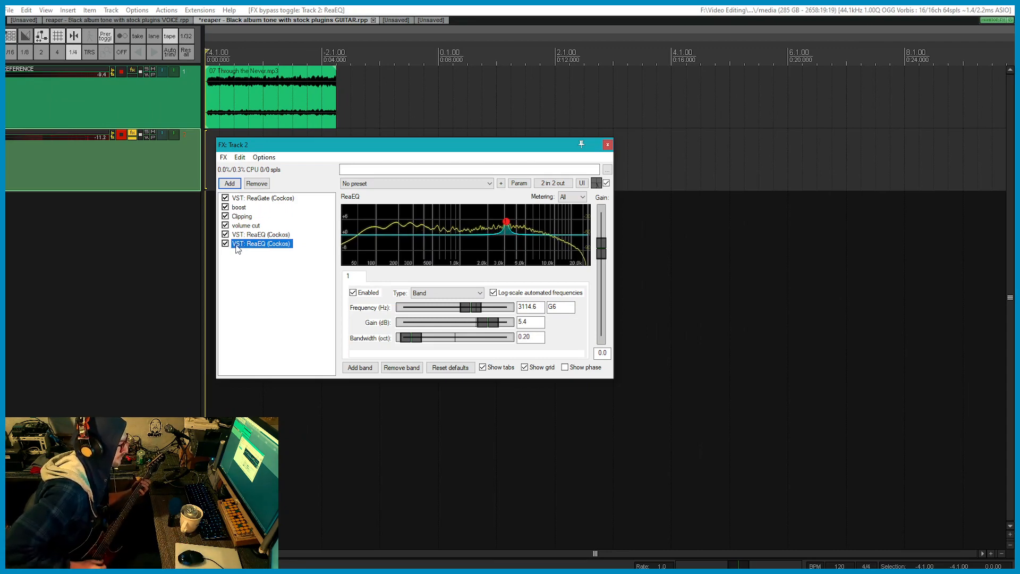
Widen the last ReaEQ's band to 0.40 oct, move it to about 2594 Hz at +4.4 dB, and compare it bypassed.
scroll(507, 226, "up", 2)
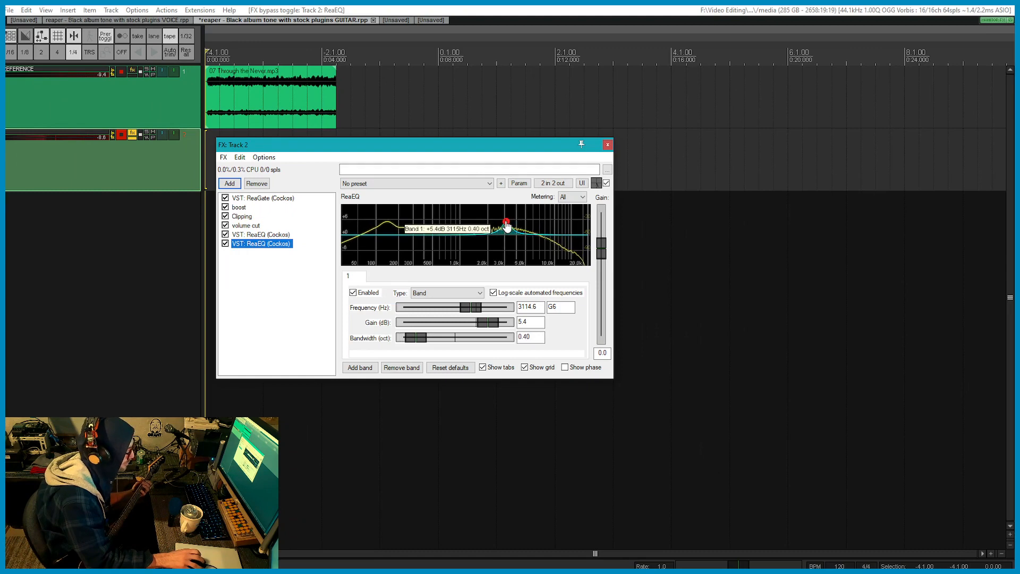
left_click_drag(507, 226, 499, 229)
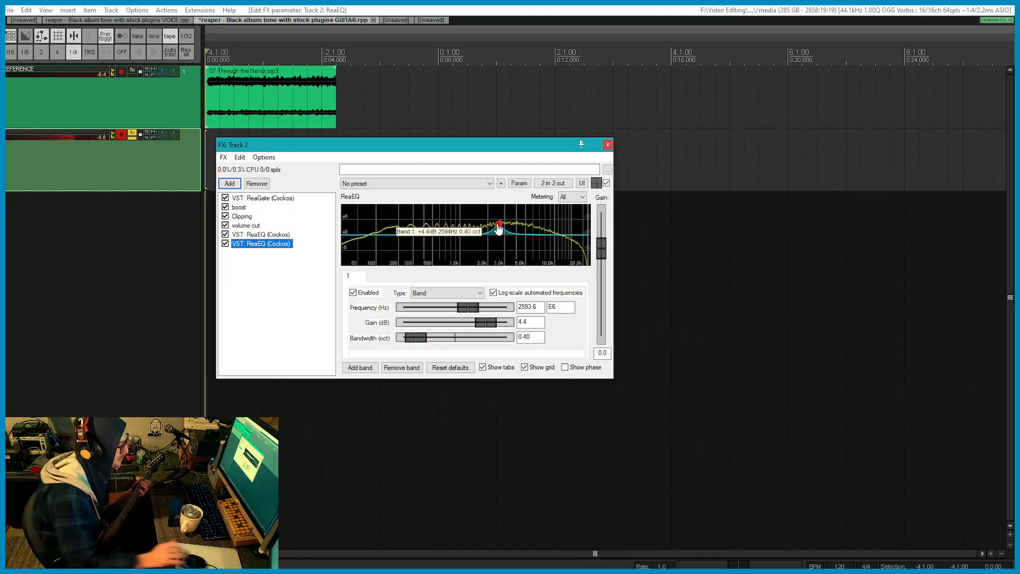
left_click(225, 244)
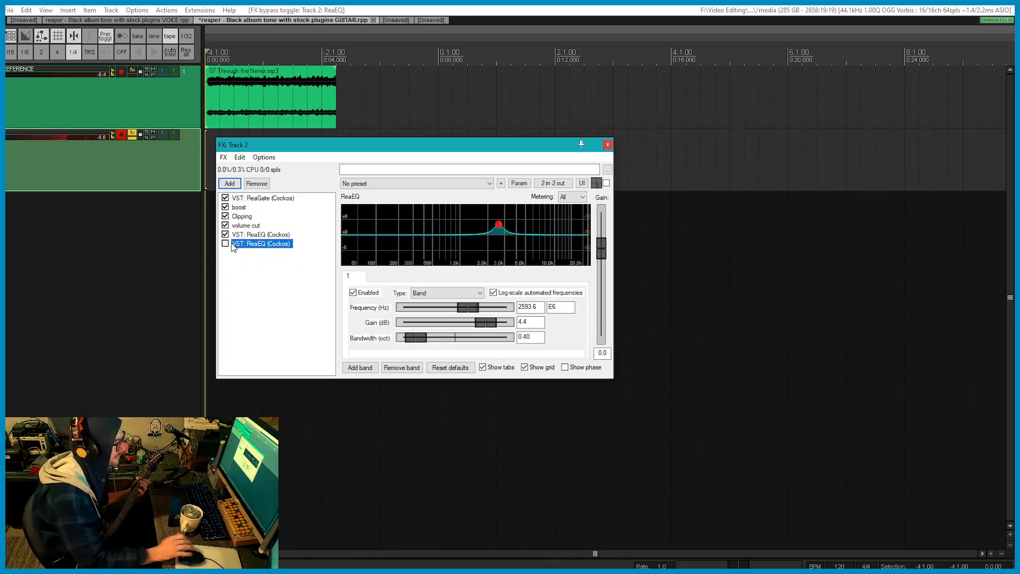
left_click(228, 244)
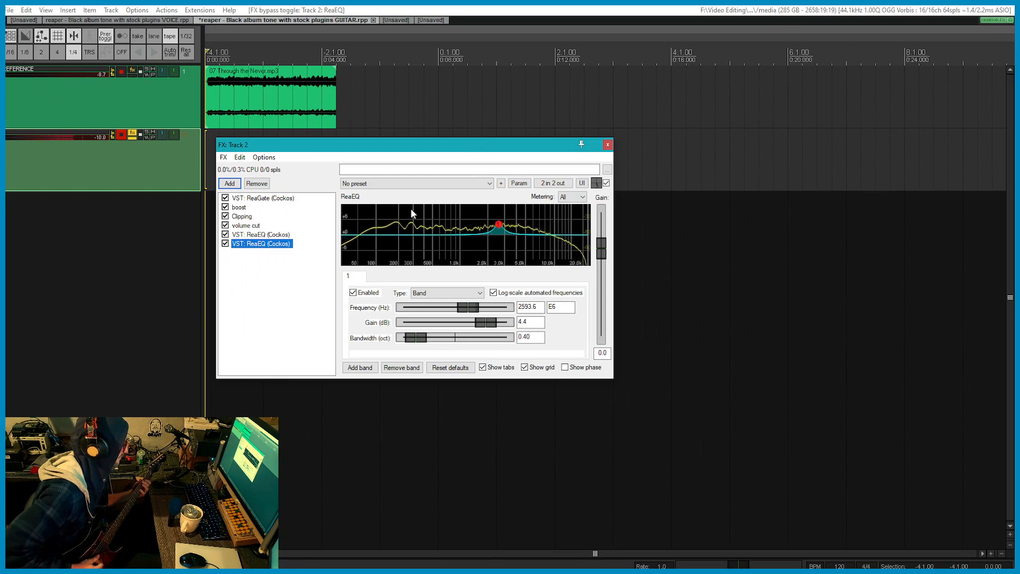
In the last ReaEQ, add bands at about 252 Hz, +3.2 dB and 490 Hz, -4.7 dB, both 2.00 oct, and compare with the reference clip.
double_click(426, 234)
mouse_move(426, 235)
left_mouse_down()
mouse_move(431, 249)
mouse_move(431, 228)
mouse_move(394, 229)
mouse_move(407, 225)
mouse_move(406, 233)
left_mouse_up()
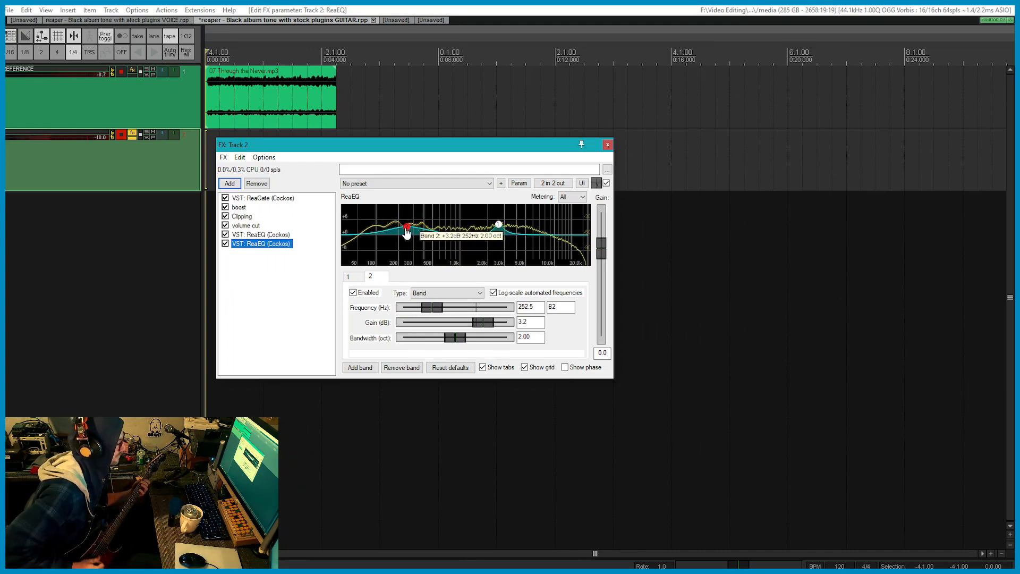
double_click(434, 239)
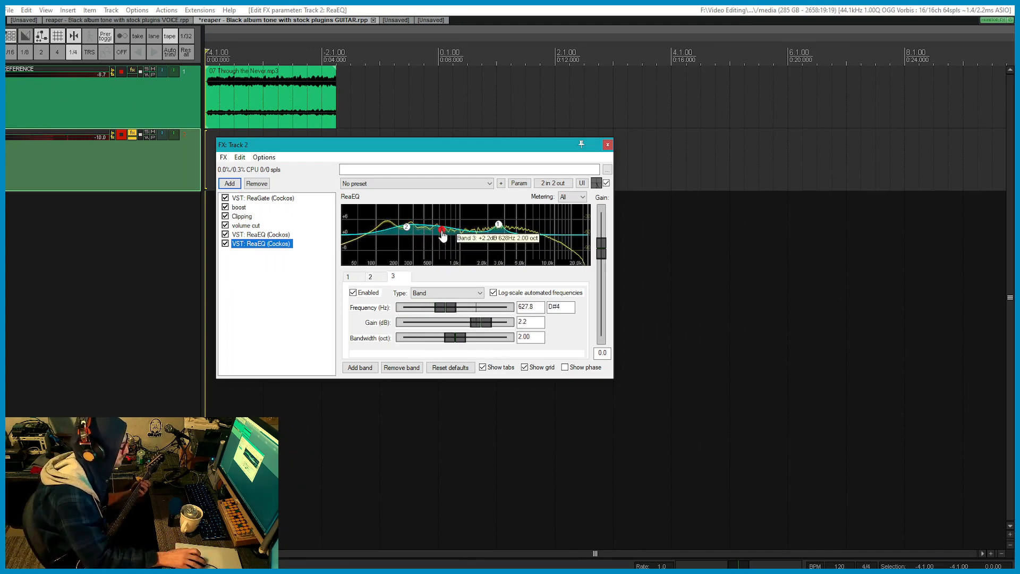
mouse_move(435, 239)
left_mouse_down()
mouse_move(438, 256)
mouse_move(426, 246)
left_mouse_up()
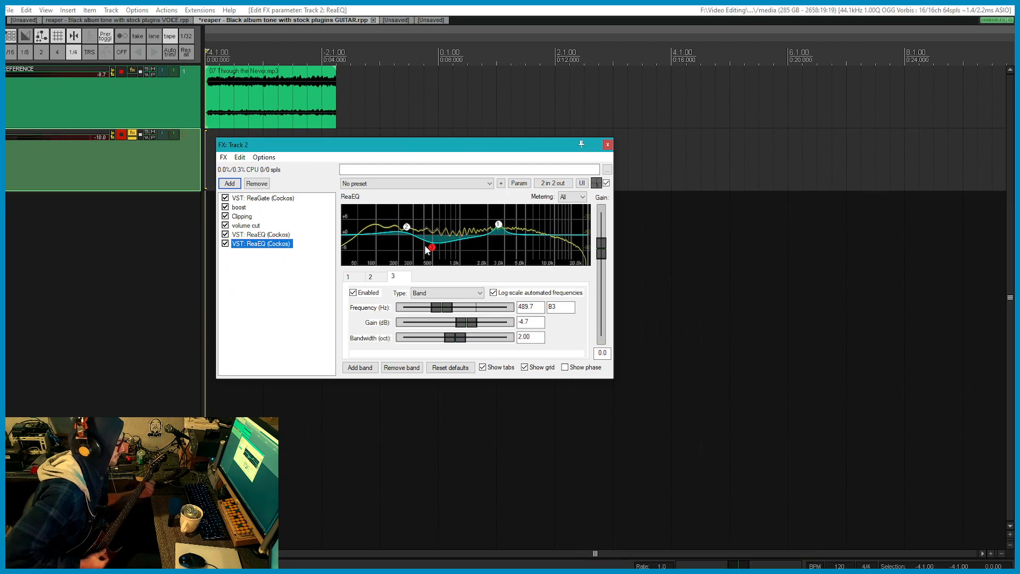
key("space")
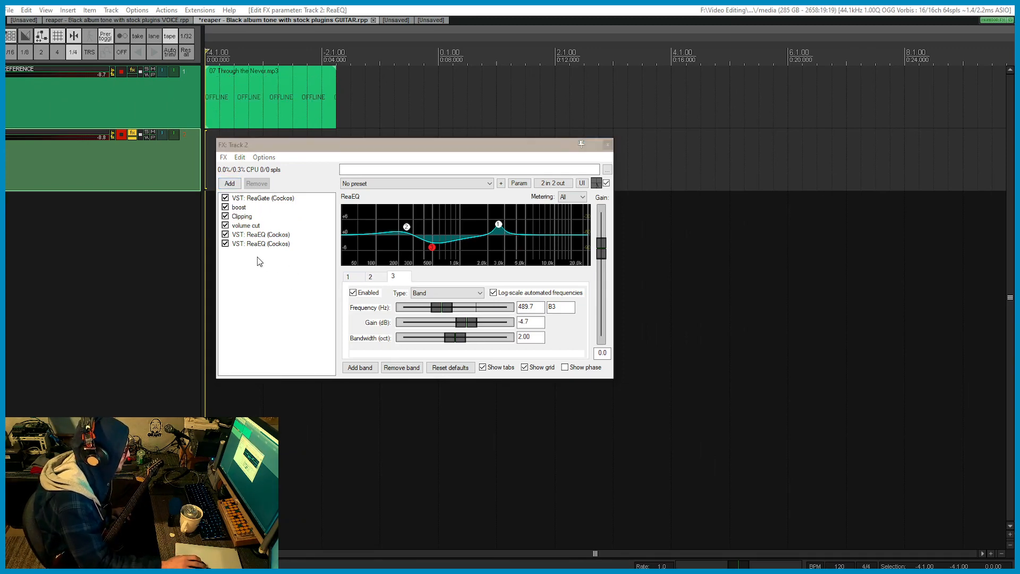
Add ReaDelay to the end of the chain, switch it to No preset and make that its default.
left_click(229, 183)
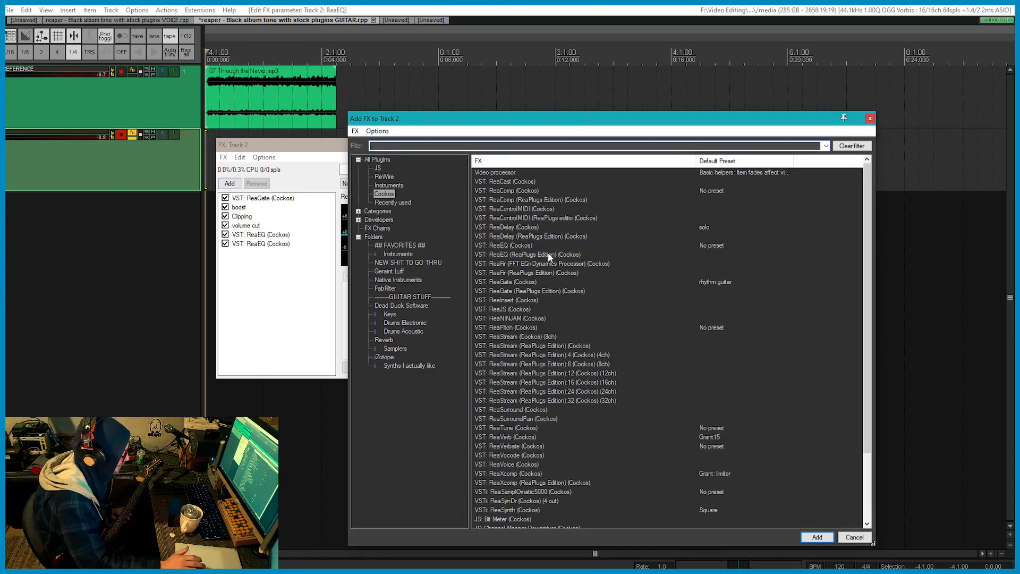
double_click(514, 227)
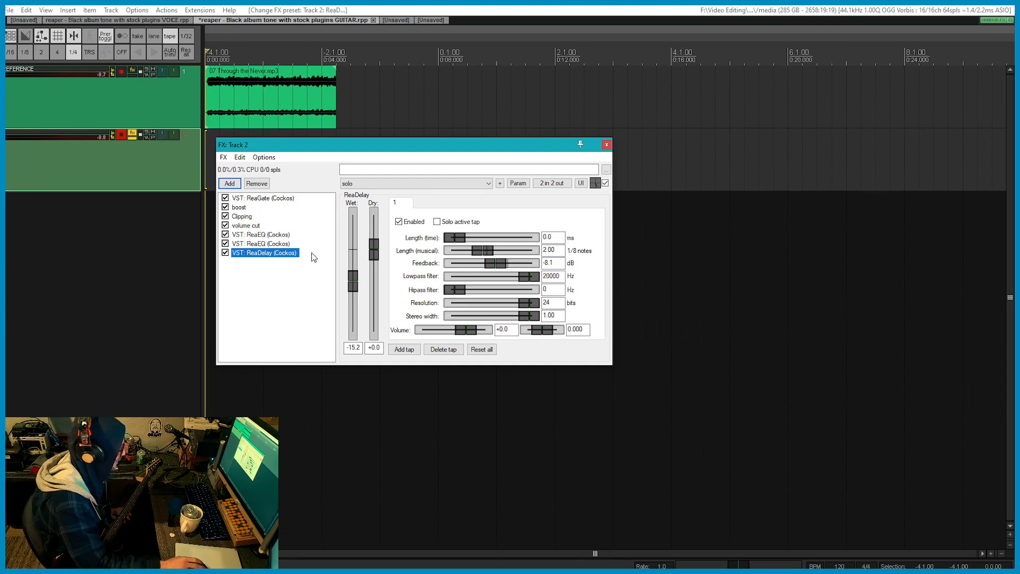
left_click(376, 184)
left_click(385, 199)
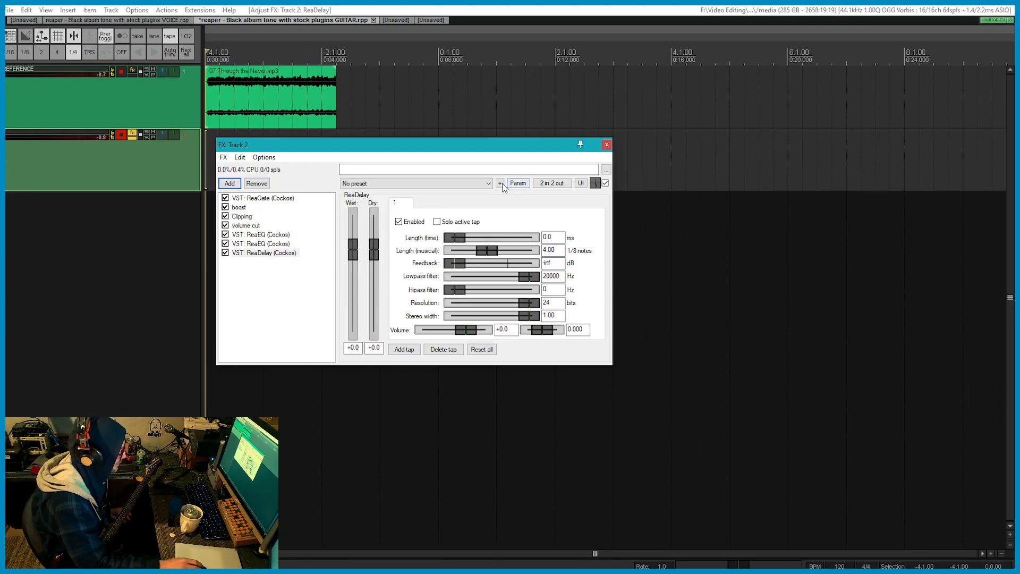
left_click(501, 184)
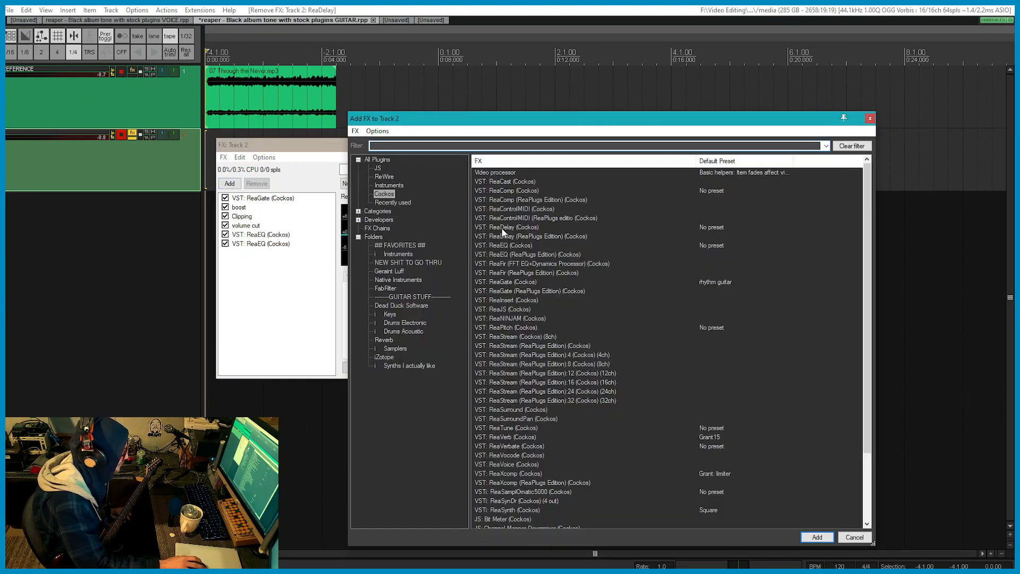
Re-add ReaDelay to the chain's end with a musical length of 0.00 and a time length of 8.3 ms.
double_click(507, 227)
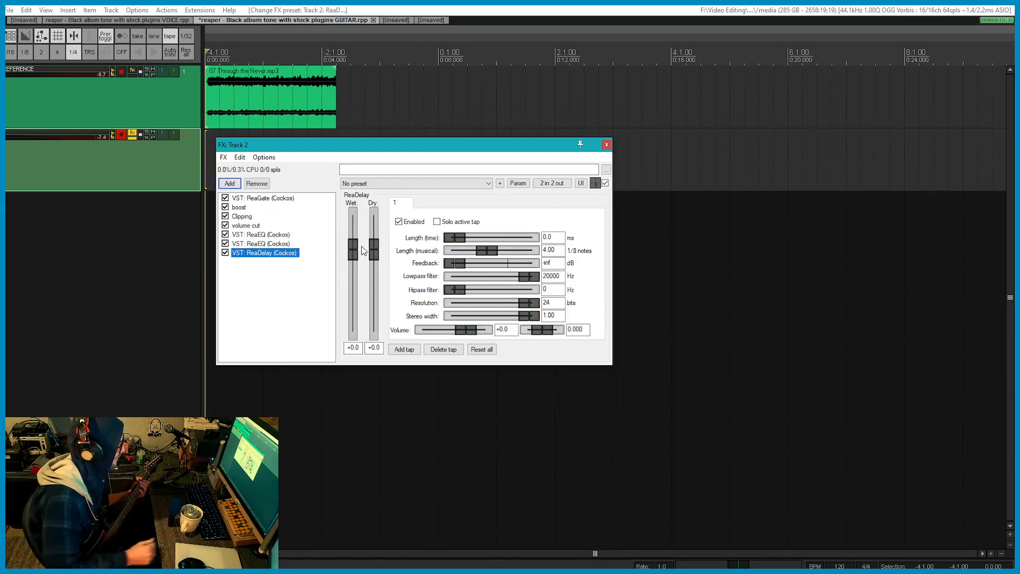
left_click(492, 255)
left_click_drag(496, 256, 446, 253)
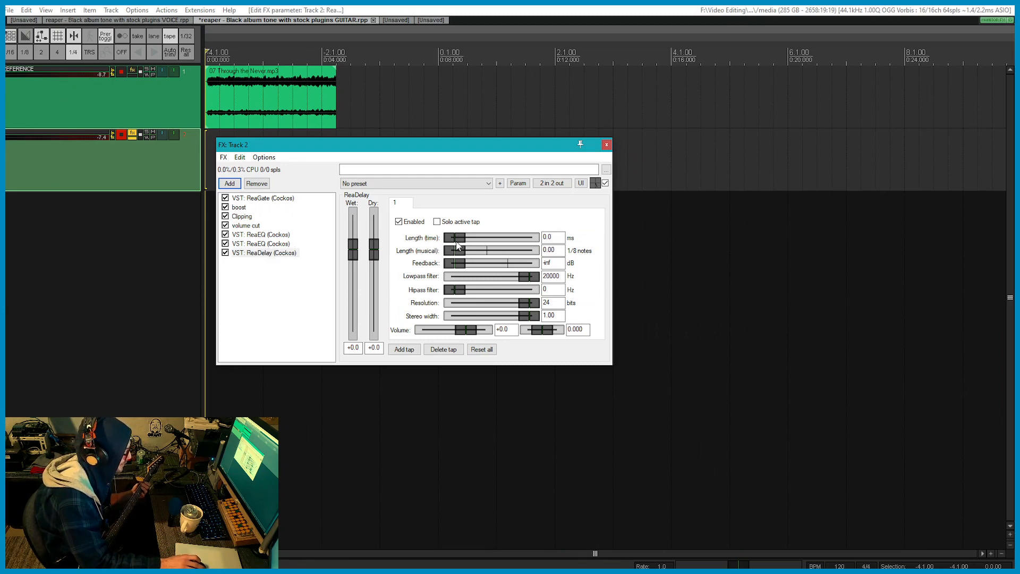
left_click_drag(456, 238, 467, 239)
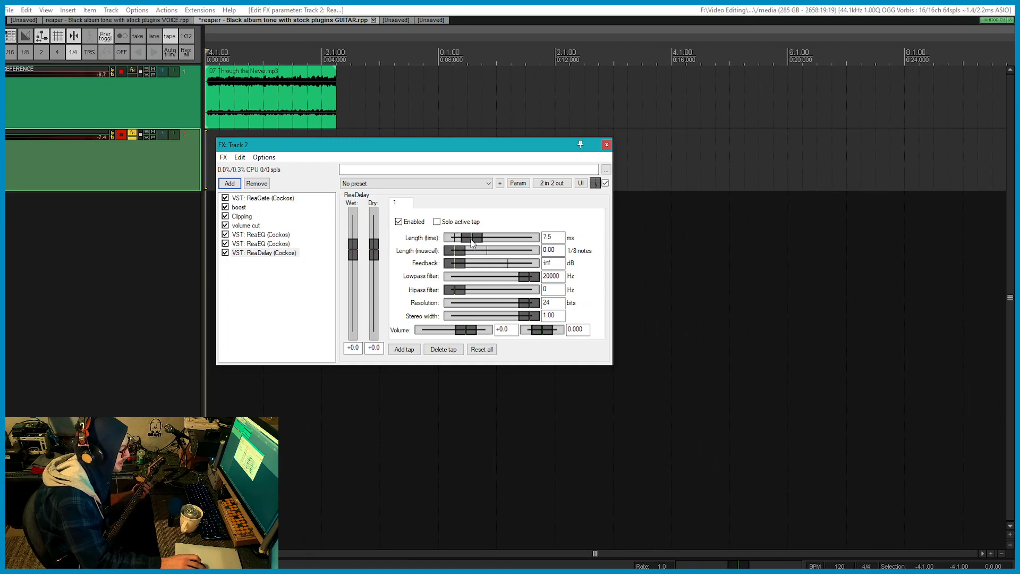
left_click_drag(472, 239, 471, 239)
left_click_drag(554, 237, 517, 238)
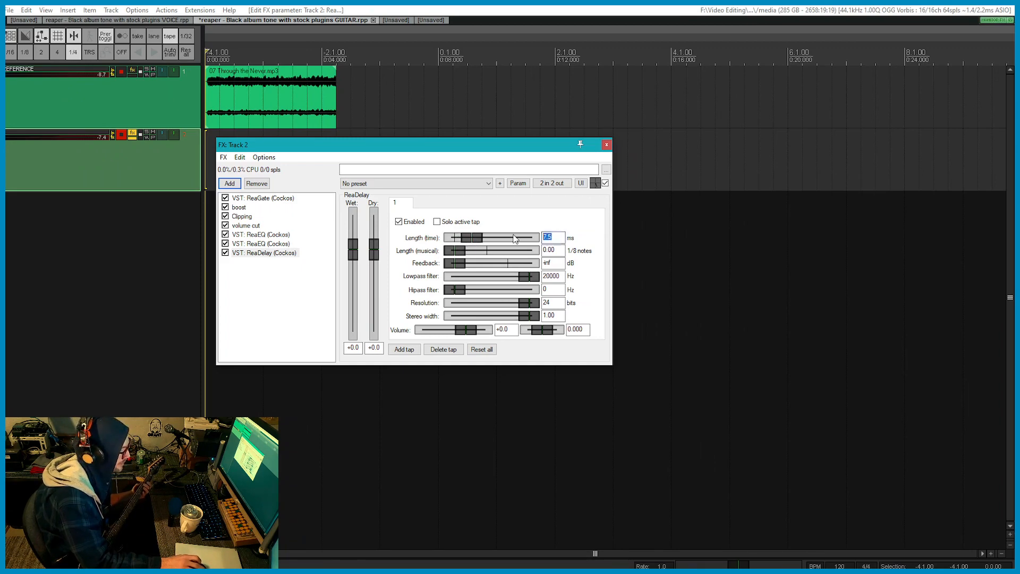
type("8.3")
key("Return")
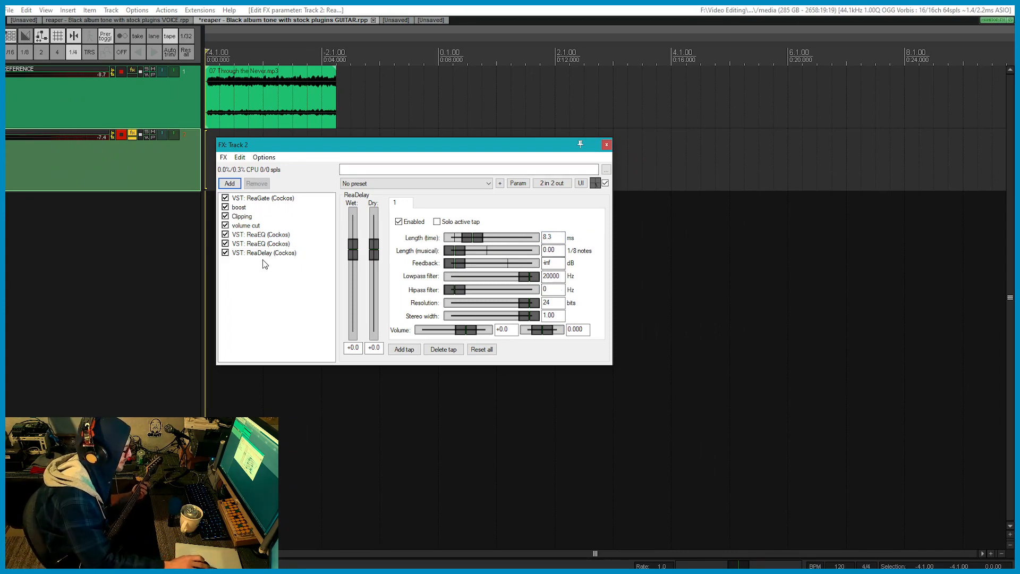
Lower ReaDelay's wet level to about -7.9 dB, comparing it bypassed and enabled.
left_click(226, 253)
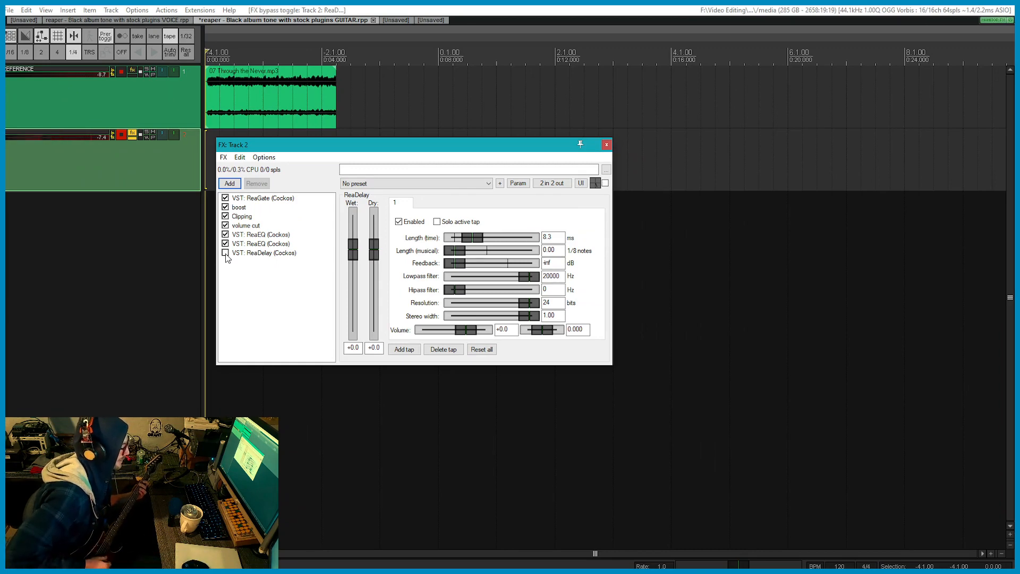
left_click(225, 252)
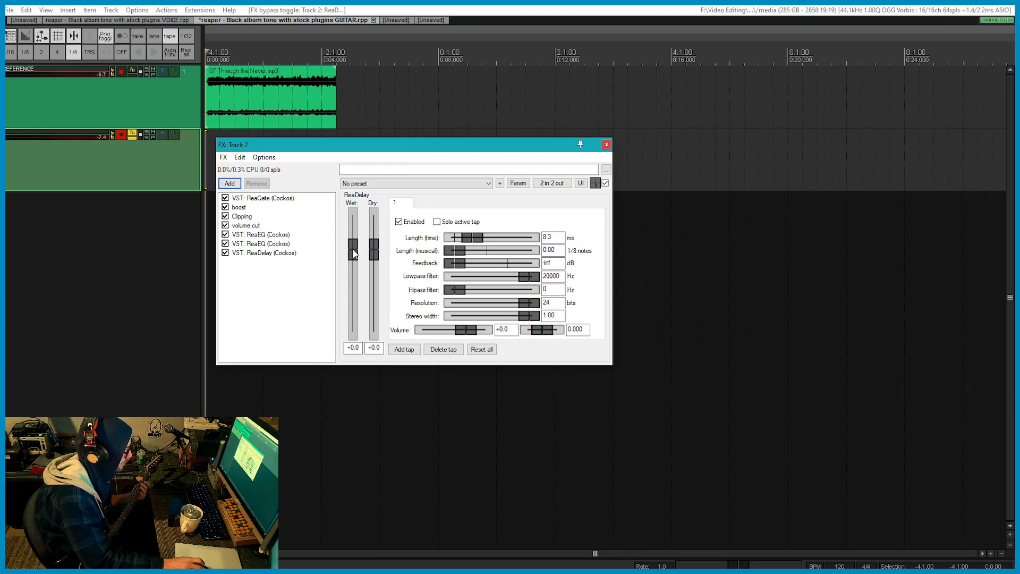
left_click_drag(352, 261, 353, 270)
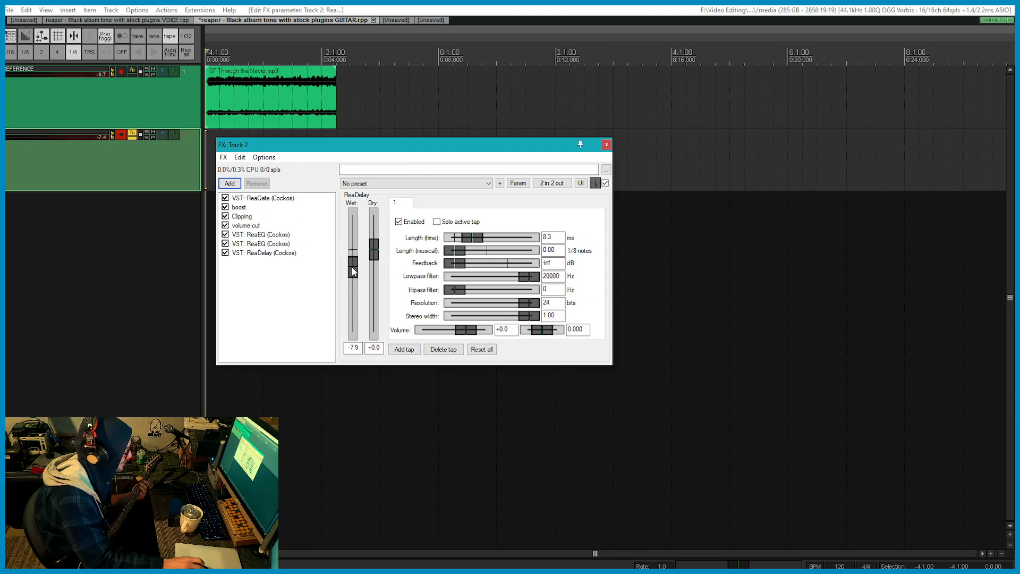
left_click(225, 254)
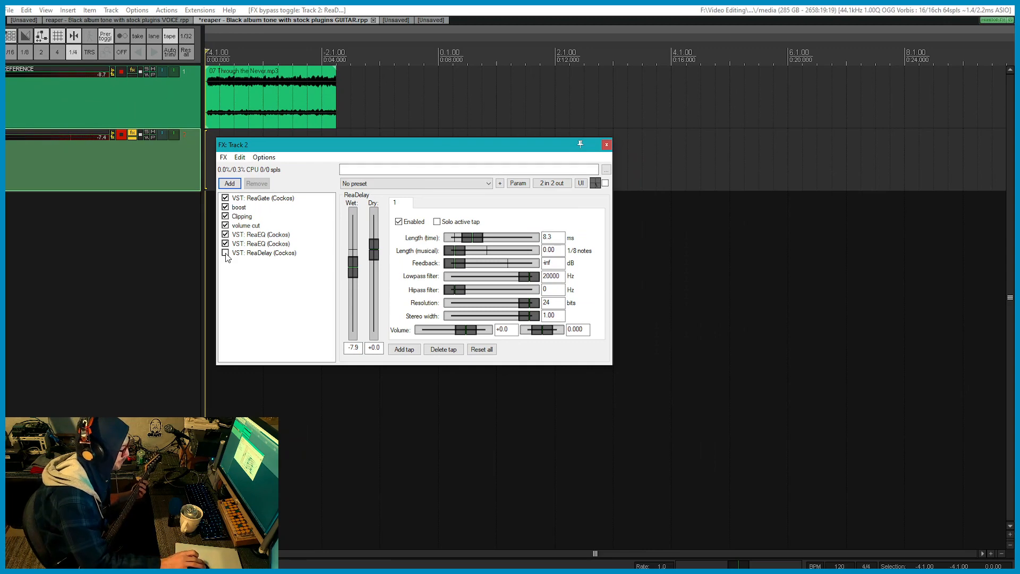
left_click(226, 254)
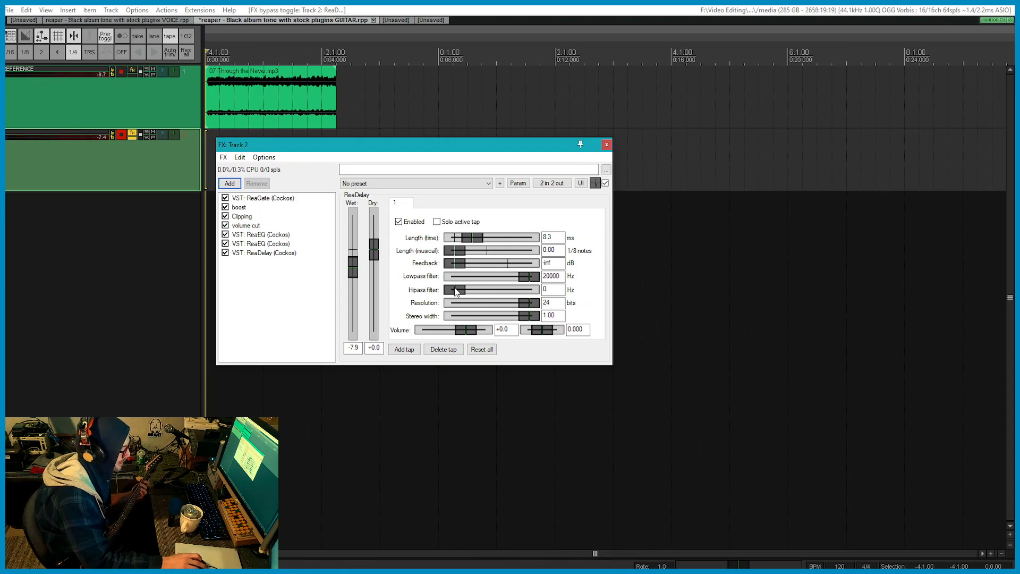
Raise ReaDelay's hipass filter to about 1997 Hz and compare it bypassed and enabled.
left_click_drag(456, 293, 478, 296)
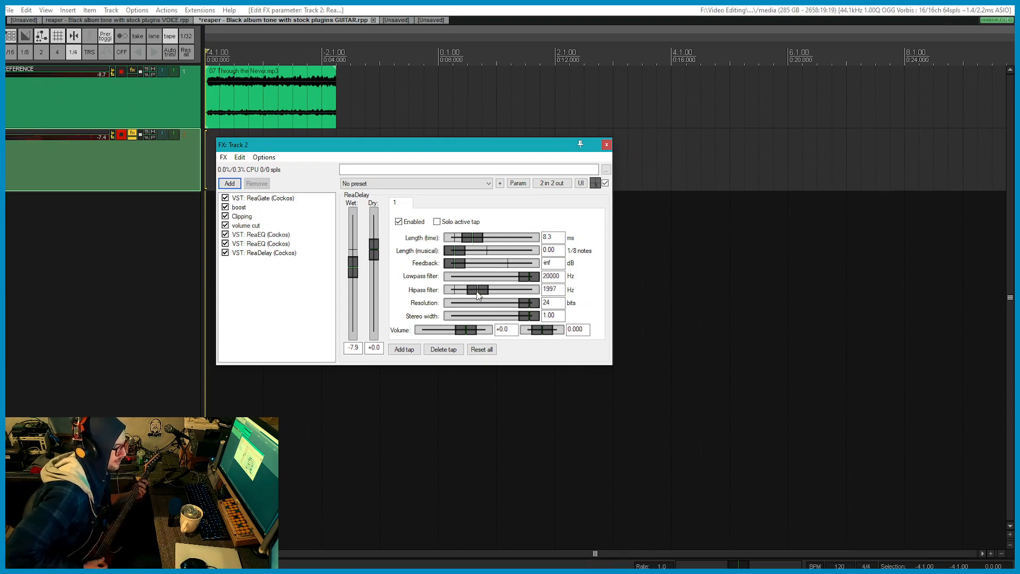
left_click(225, 253)
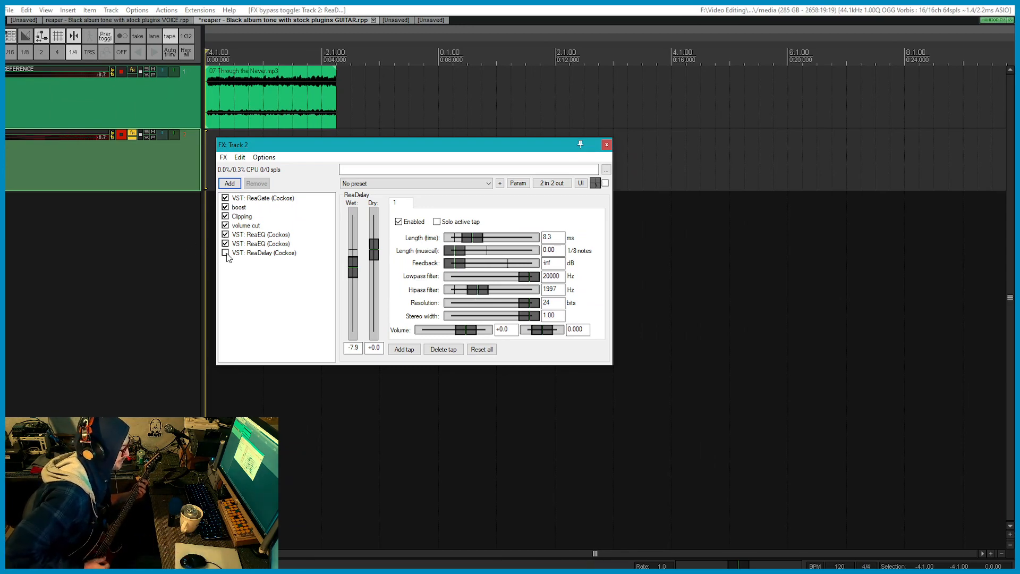
left_click(226, 253)
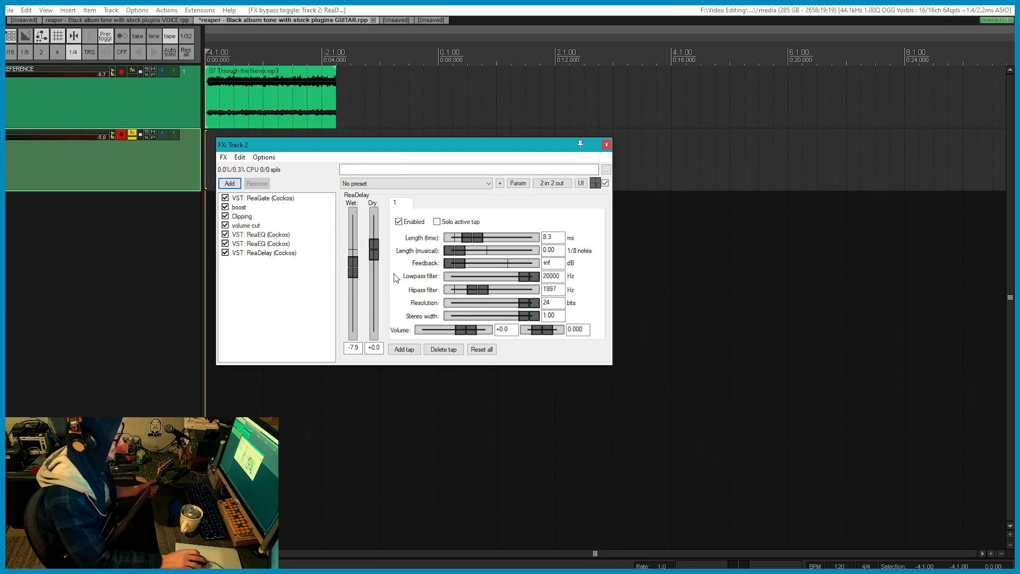
Add a second ReaDelay with a musical length of 0.00 and a time length of 5.2 ms.
left_click(238, 188)
left_click(518, 227)
left_click(444, 248)
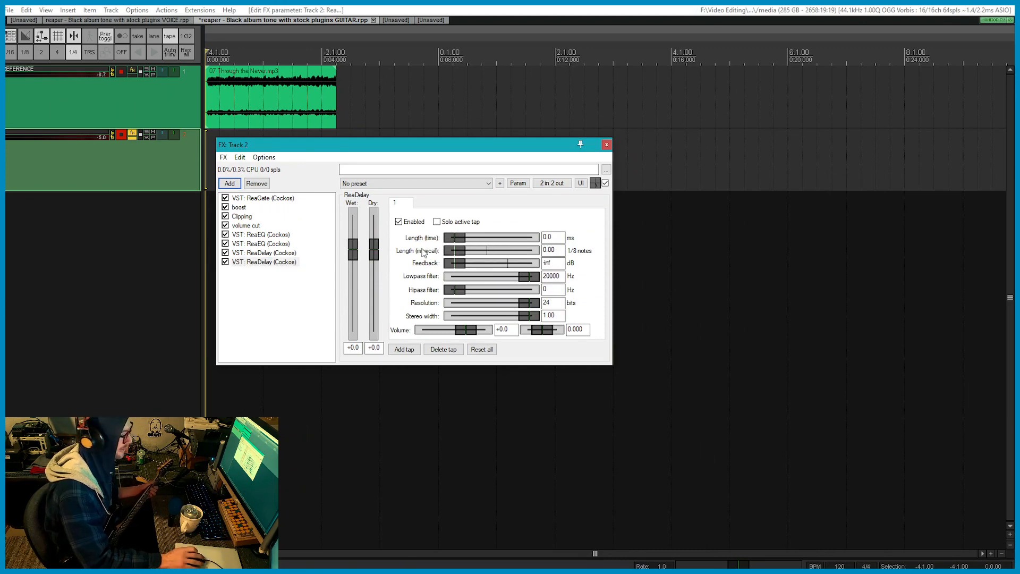
left_click_drag(454, 240, 471, 242)
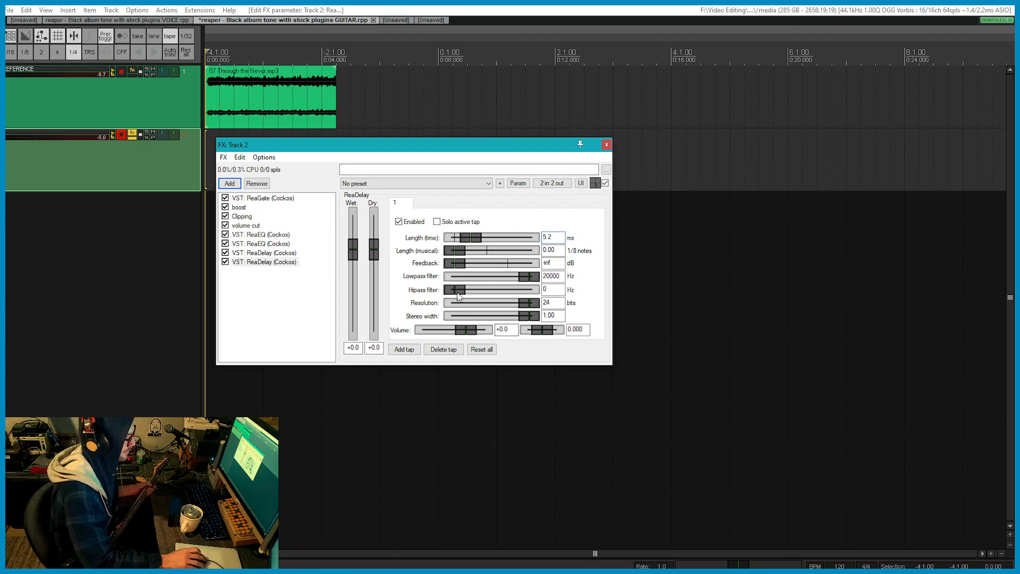
Set the second ReaDelay's hipass filter to about 1331 Hz and wet level to about -10.3 dB, and compare with the reference clip.
left_click_drag(458, 293, 477, 294)
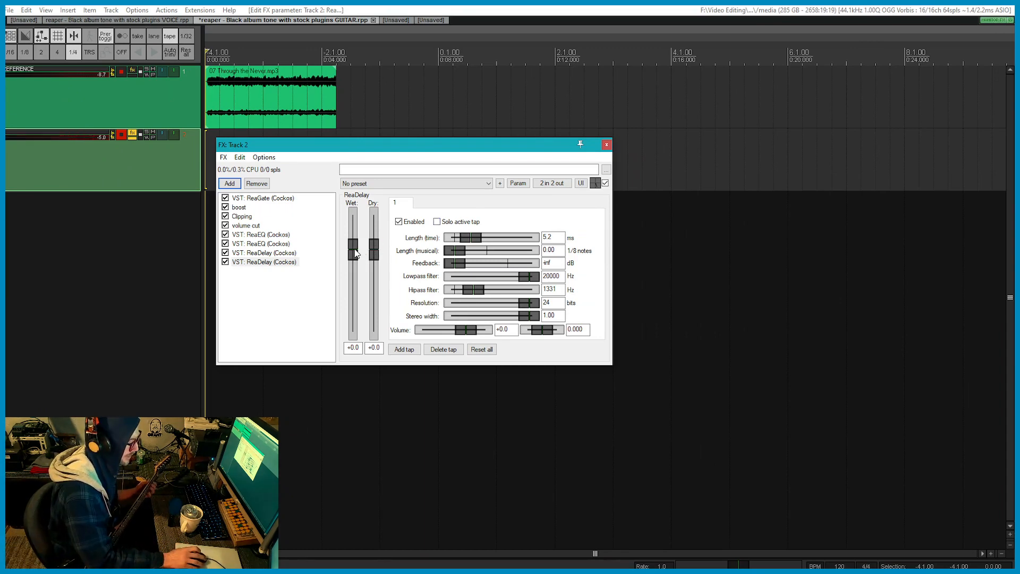
left_click_drag(356, 254, 352, 276)
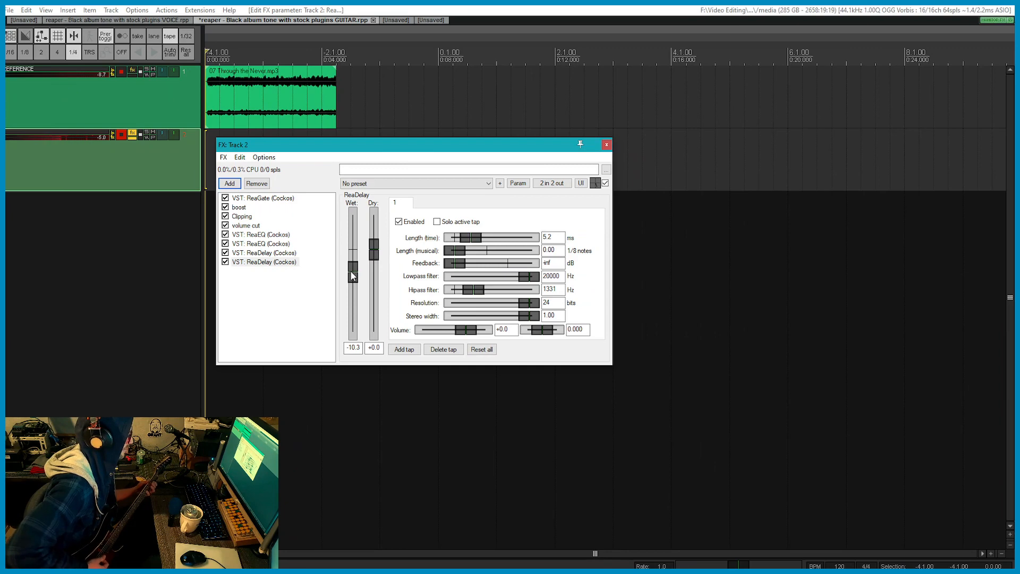
key("space")
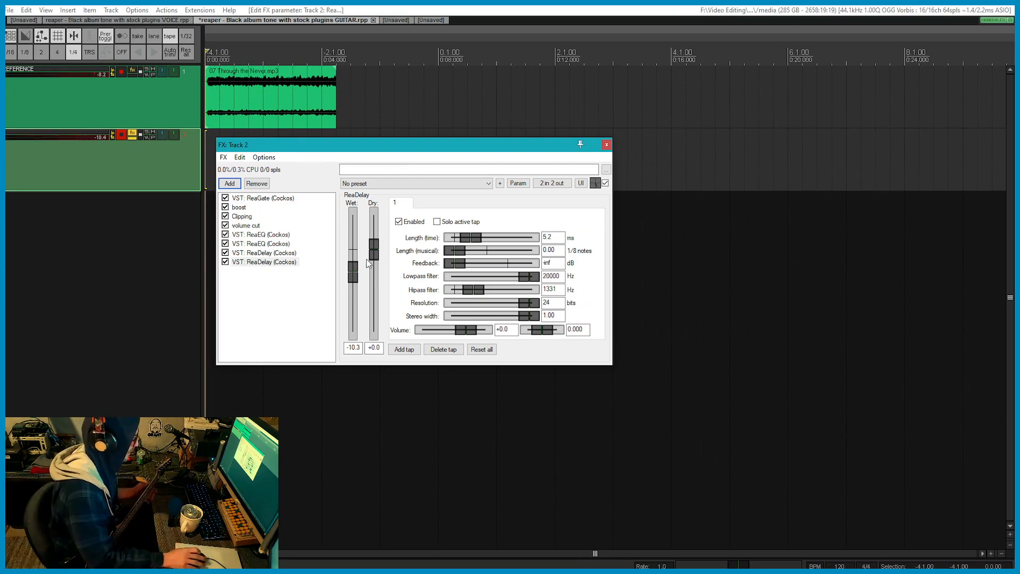
Add a third ReaDelay with a musical length of 0.00 and a time length of 0.2 ms.
left_click(268, 286)
left_click(229, 183)
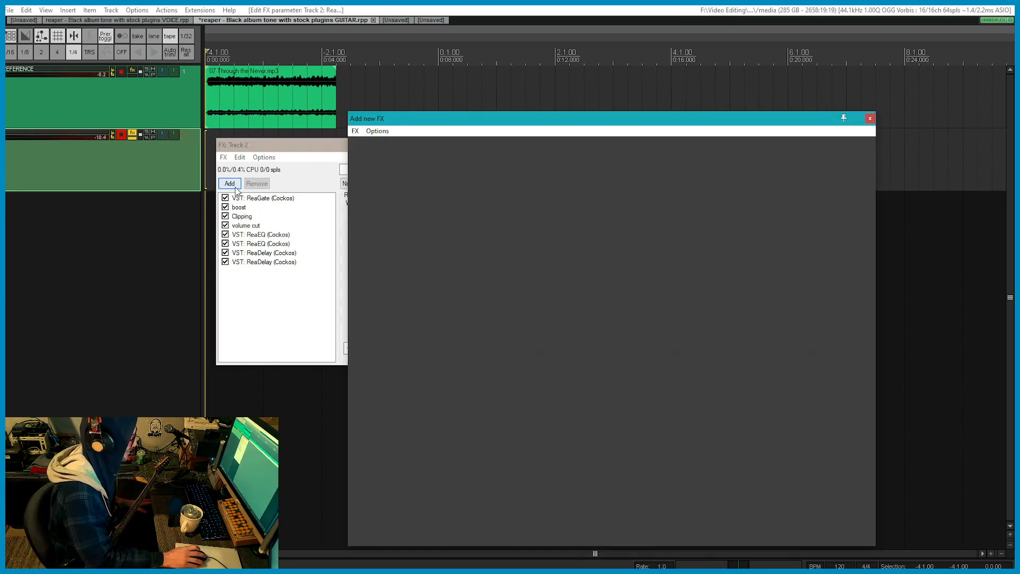
double_click(502, 227)
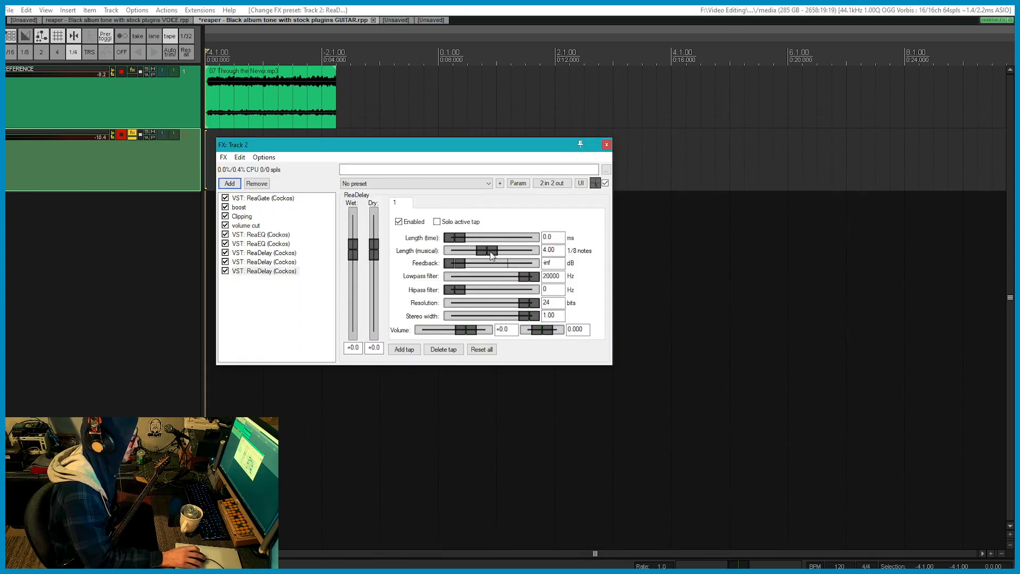
left_click_drag(487, 251, 451, 250)
double_click(552, 237)
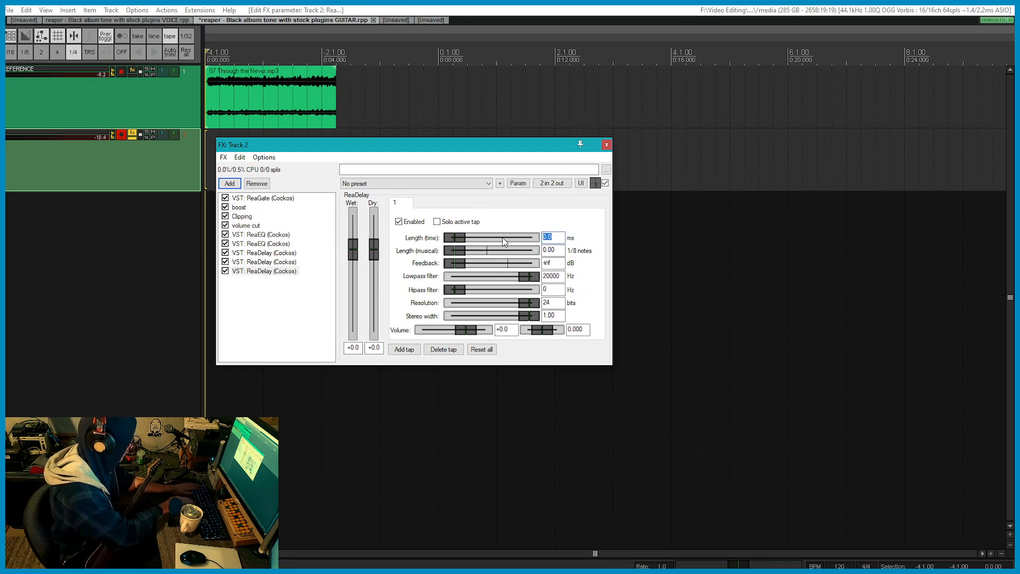
type("2")
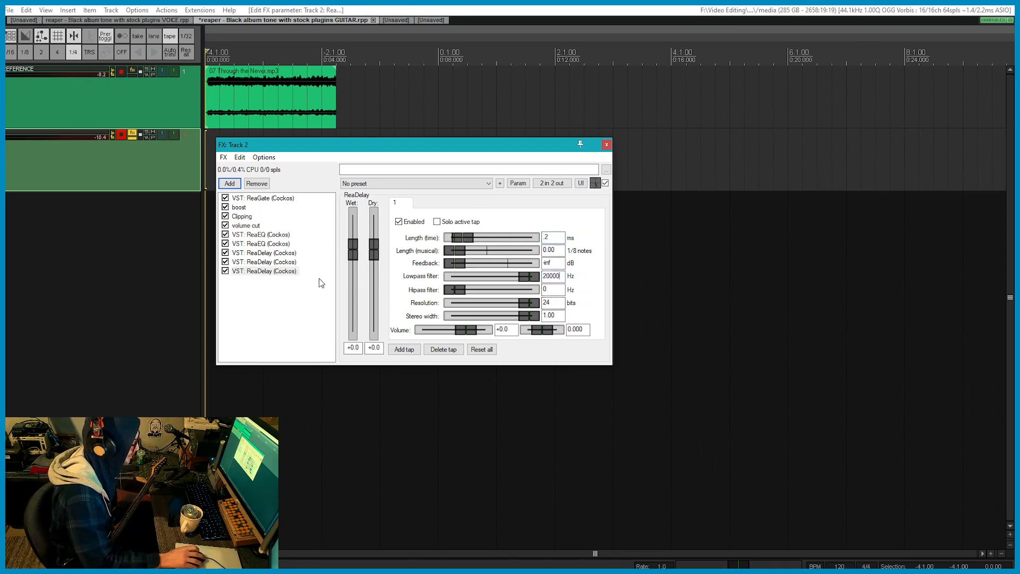
left_click(302, 306)
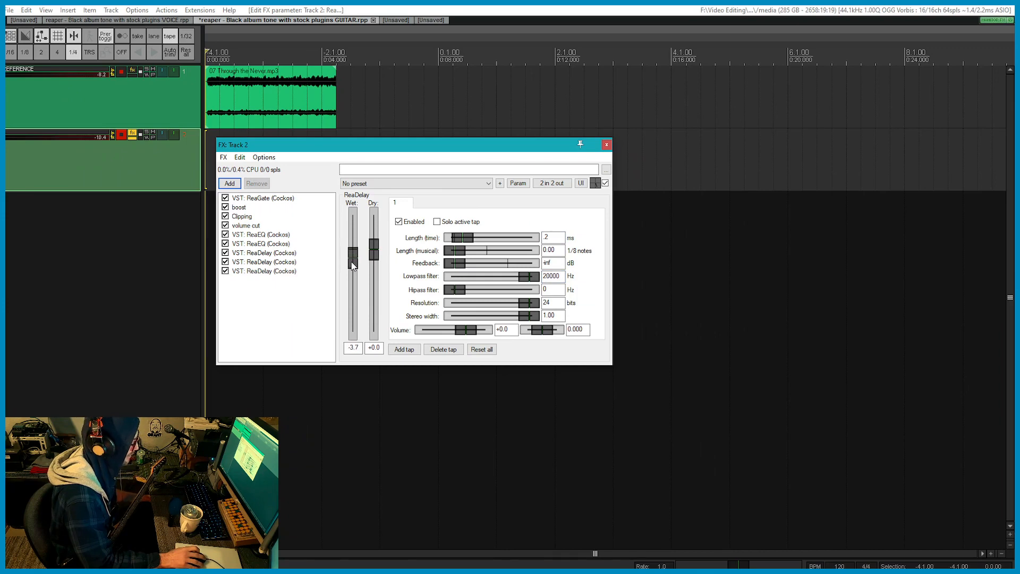
Set the third ReaDelay's wet level to about -3.9 dB and time length to 0.3 ms, and play the reference clip.
left_click_drag(351, 263, 349, 261)
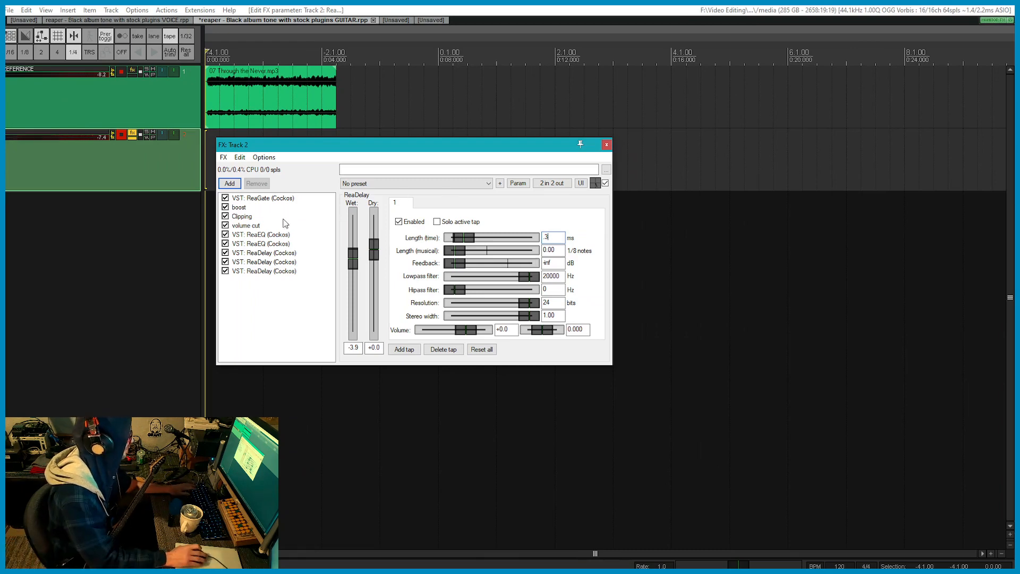
left_click(133, 168)
key("space")
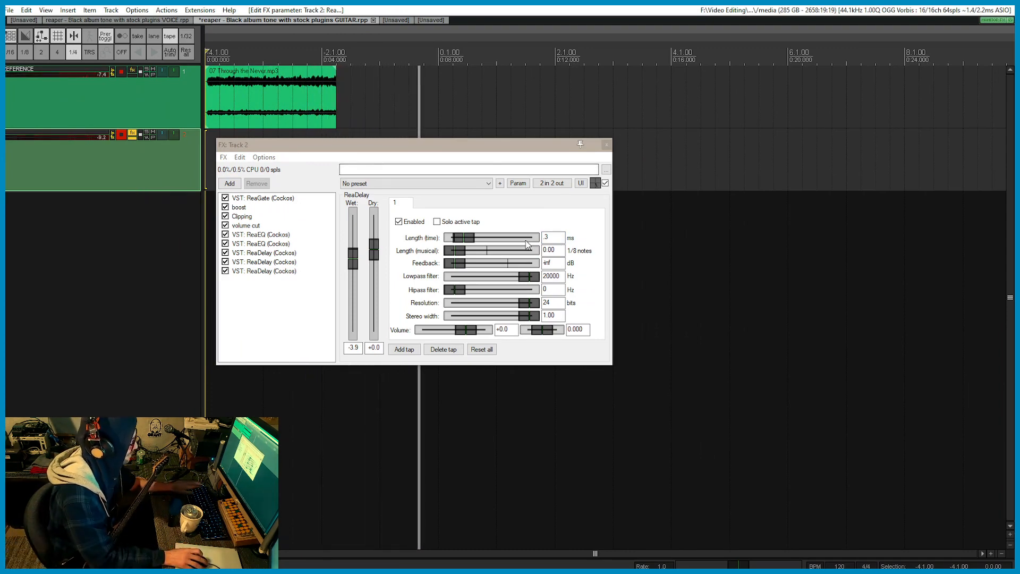
Set the third ReaDelay's time length to 0.4 ms and move the edit cursor to -3.1.00 in the reference clip for comparison.
double_click(547, 237)
type("4")
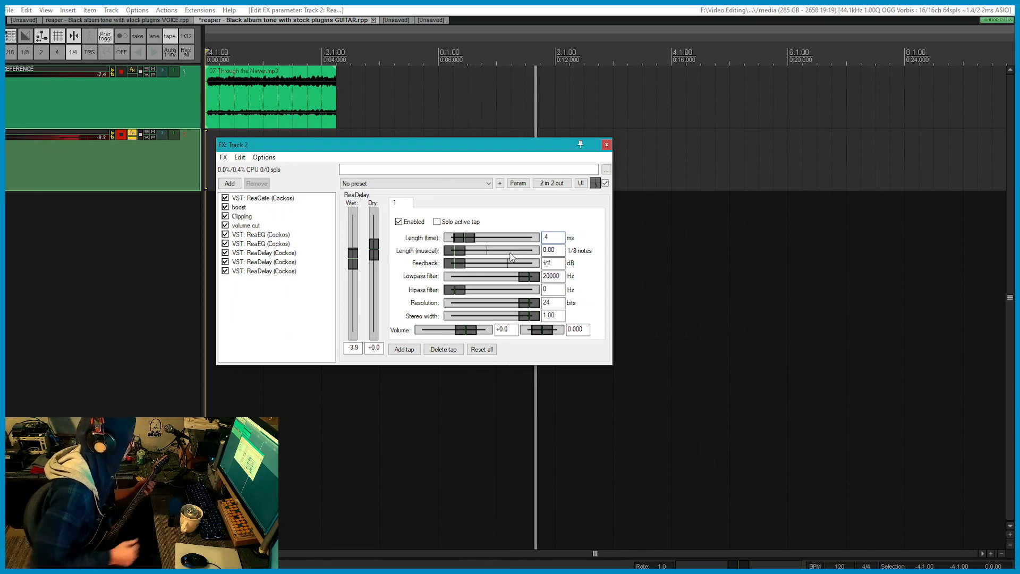
left_click(264, 56)
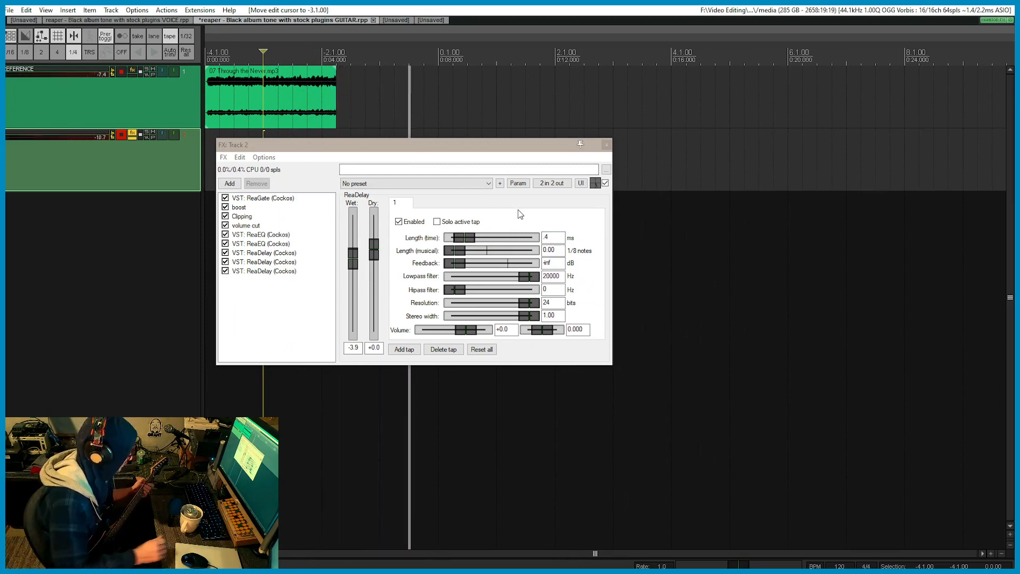
Add another ReaEQ after the delays and boost its 5000 Hz band by 2.7 dB with a bandwidth of 0.65 oct.
left_click(305, 309)
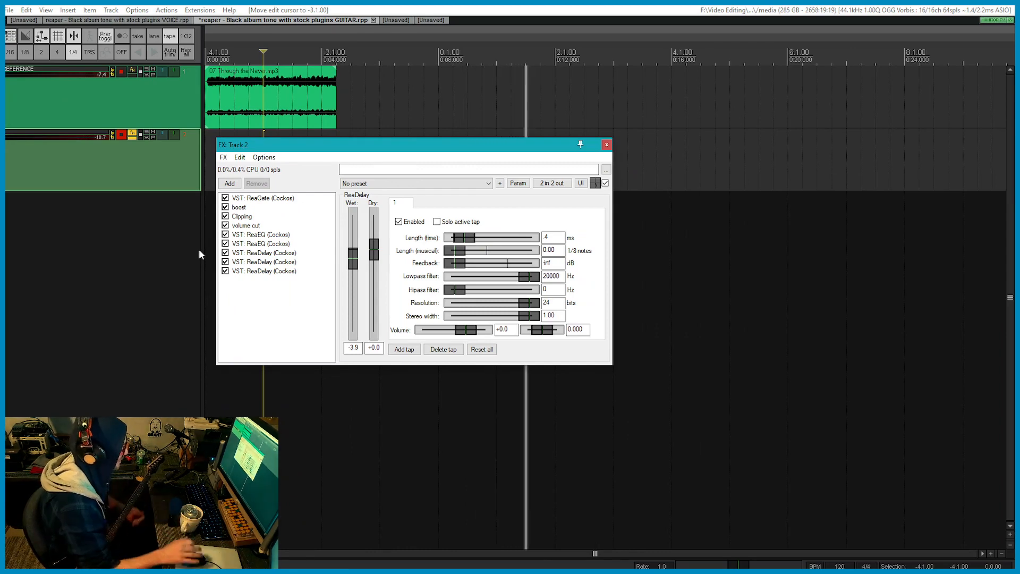
left_click(228, 183)
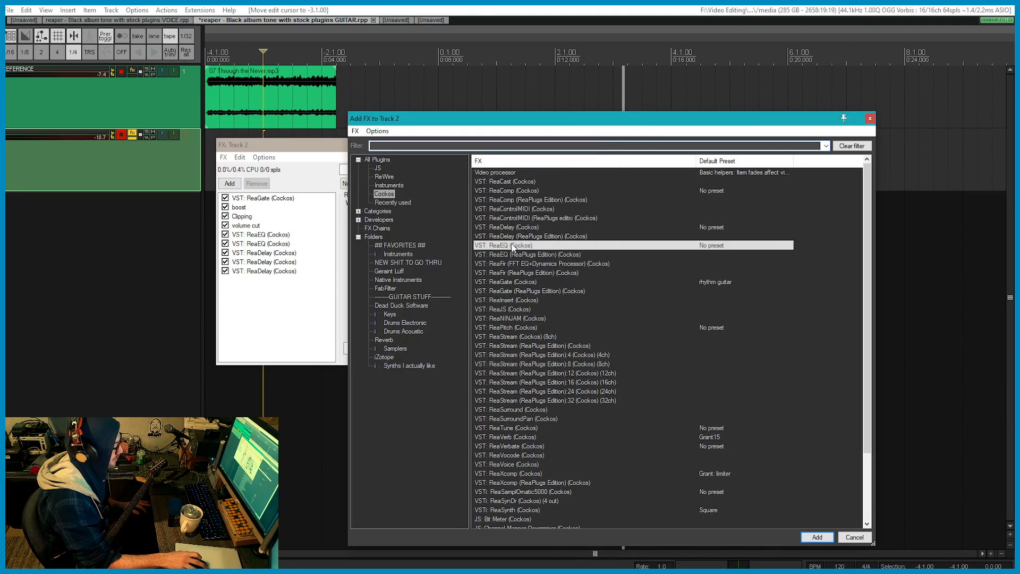
key("Return")
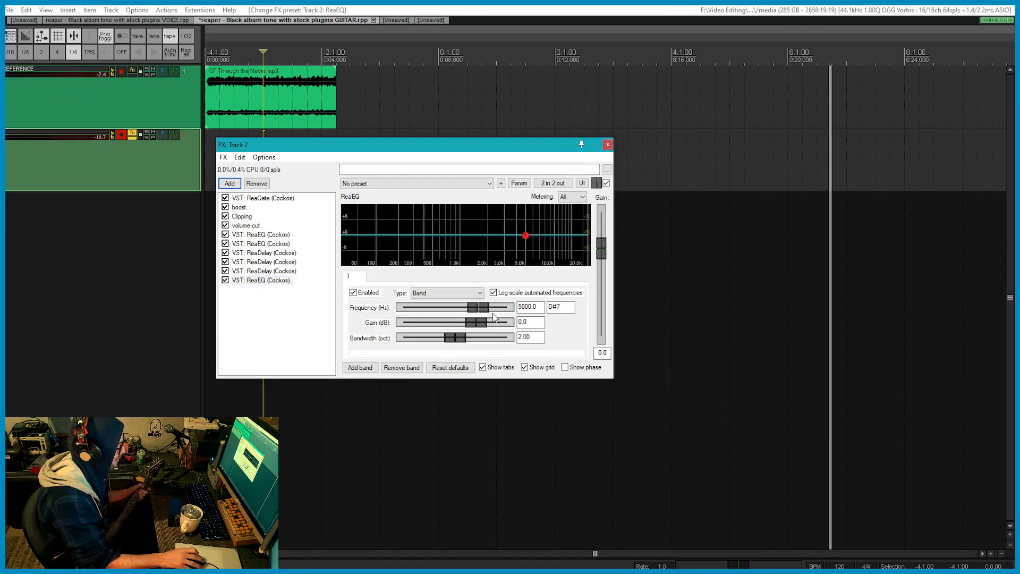
left_click_drag(436, 337, 489, 322)
left_click_drag(435, 339, 422, 338)
Compare with the EQ bypassed, set band 1 to about 4686 Hz, -7.6 dB, 0.15 oct, and add band 2 at about 6314 Hz, -8.9 dB, 0.30 oct.
left_click(247, 281)
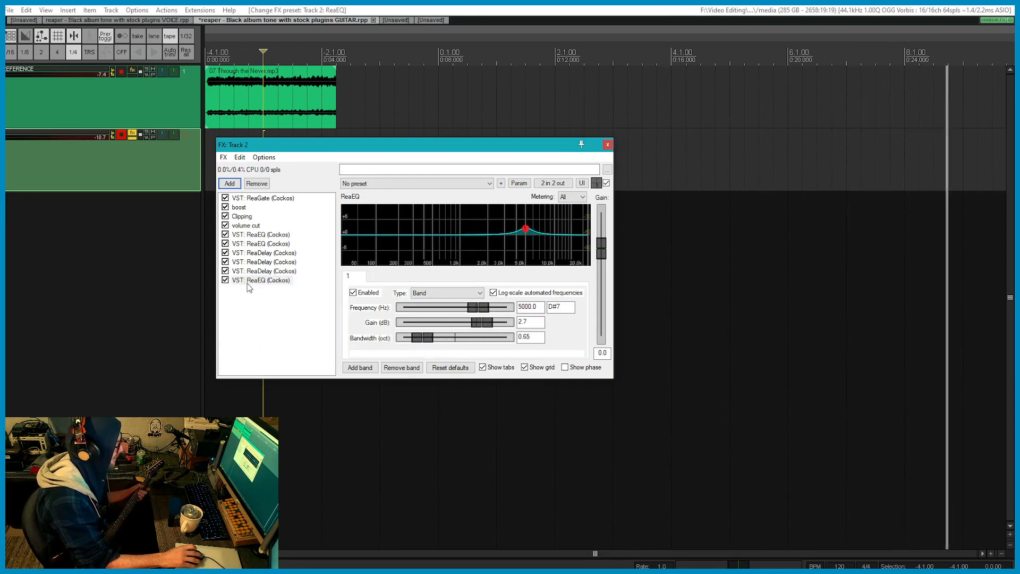
left_click(225, 280)
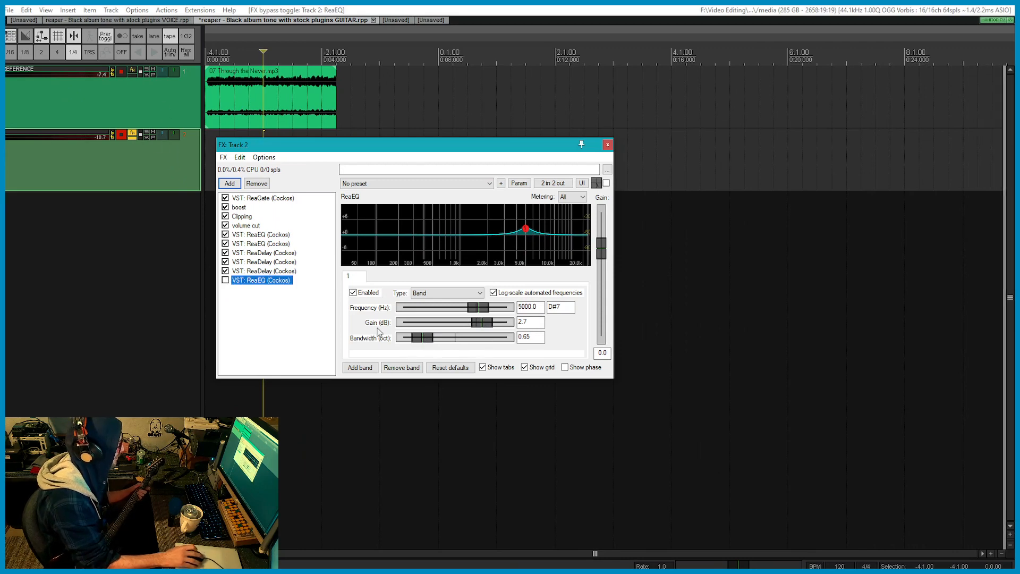
left_click(225, 280)
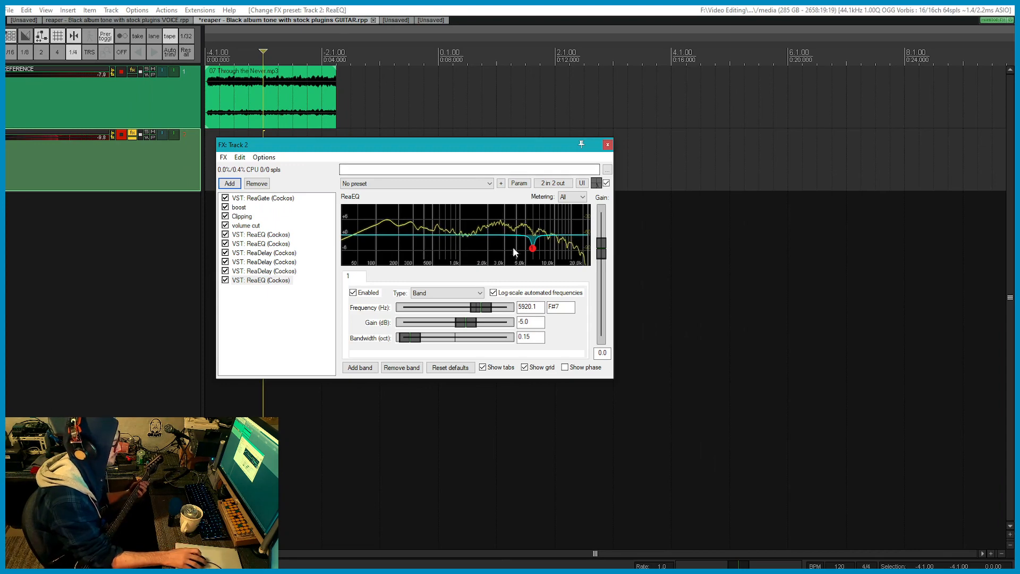
mouse_move(533, 248)
left_mouse_down()
mouse_move(501, 279)
mouse_move(521, 271)
mouse_move(492, 268)
mouse_move(563, 266)
mouse_move(494, 257)
mouse_move(548, 248)
mouse_move(522, 257)
left_mouse_up()
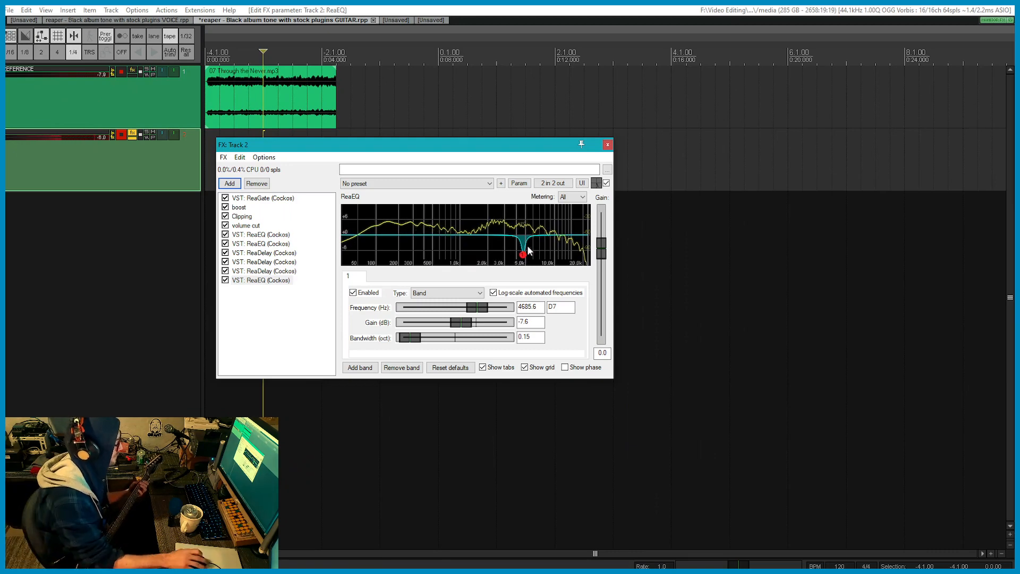
left_click(360, 367)
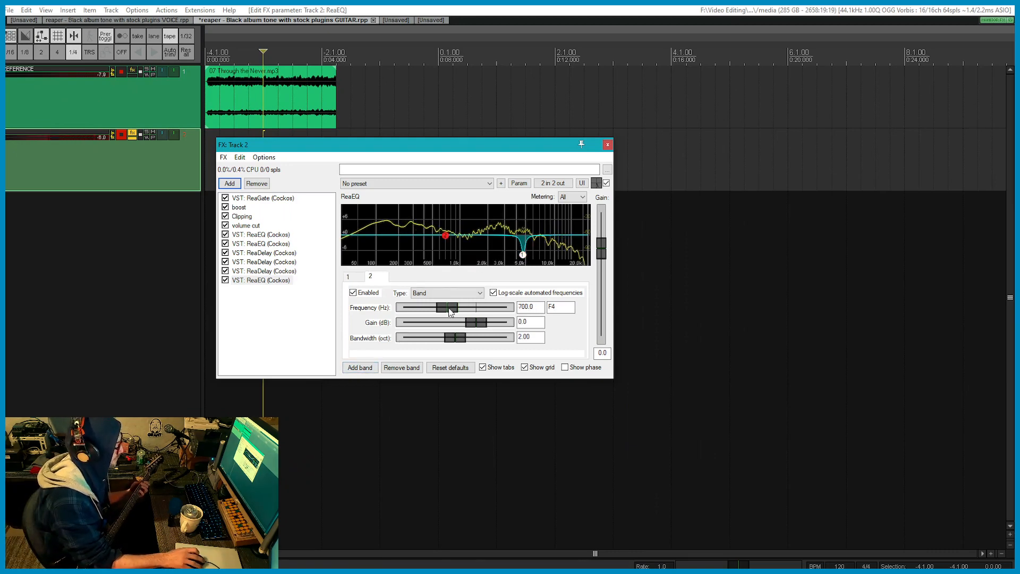
left_click_drag(457, 338, 486, 314)
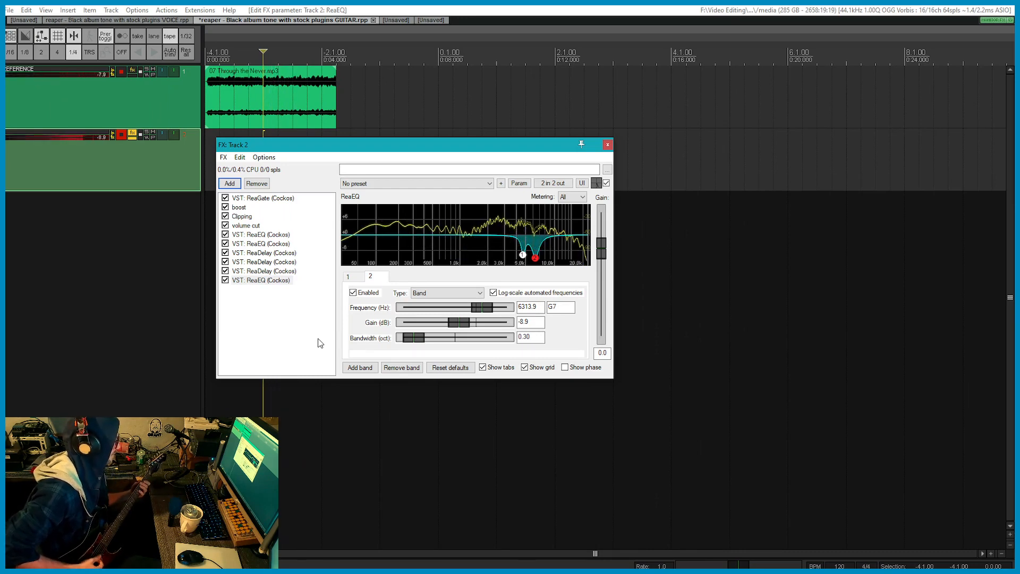
Add band 3 at about 1786 Hz, -4.1 dB, 1.40 oct, and band 4 at about 611 Hz with a 2.6 dB boost.
double_click(484, 237)
left_click_drag(484, 237, 477, 246)
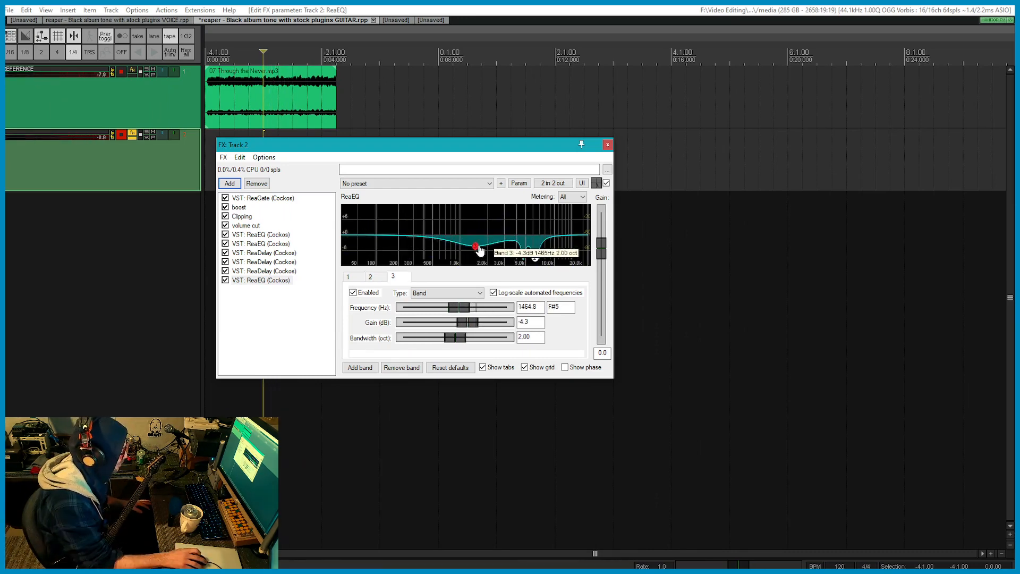
scroll(477, 250, "down", 2)
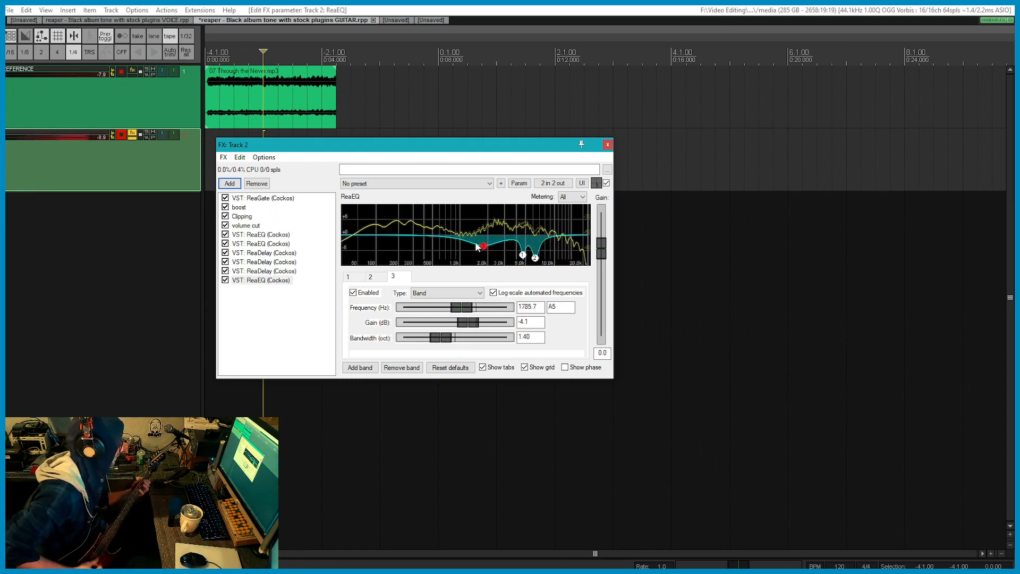
key("space")
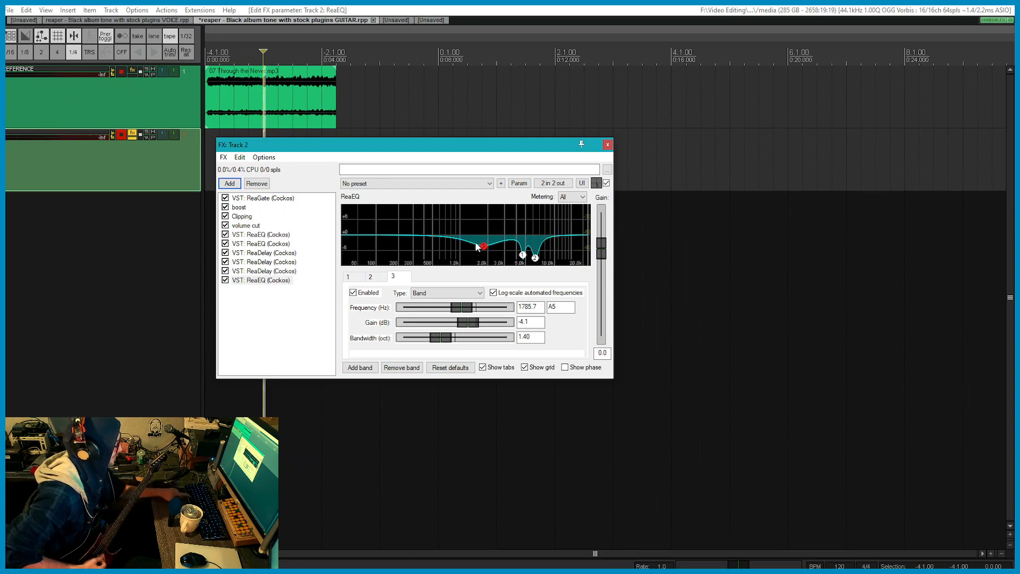
double_click(443, 234)
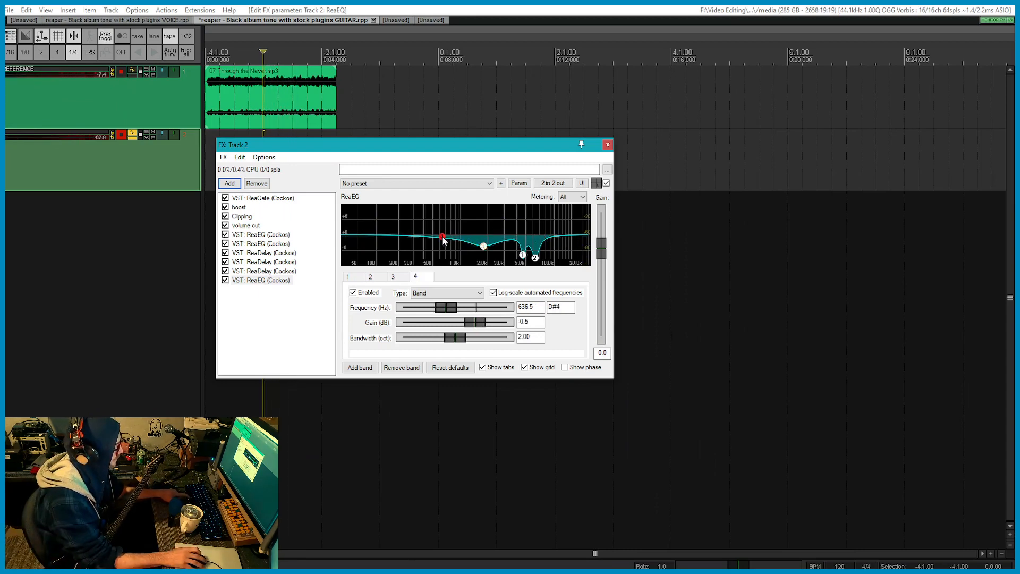
mouse_move(443, 234)
left_mouse_down()
mouse_move(425, 230)
mouse_move(443, 235)
left_mouse_up()
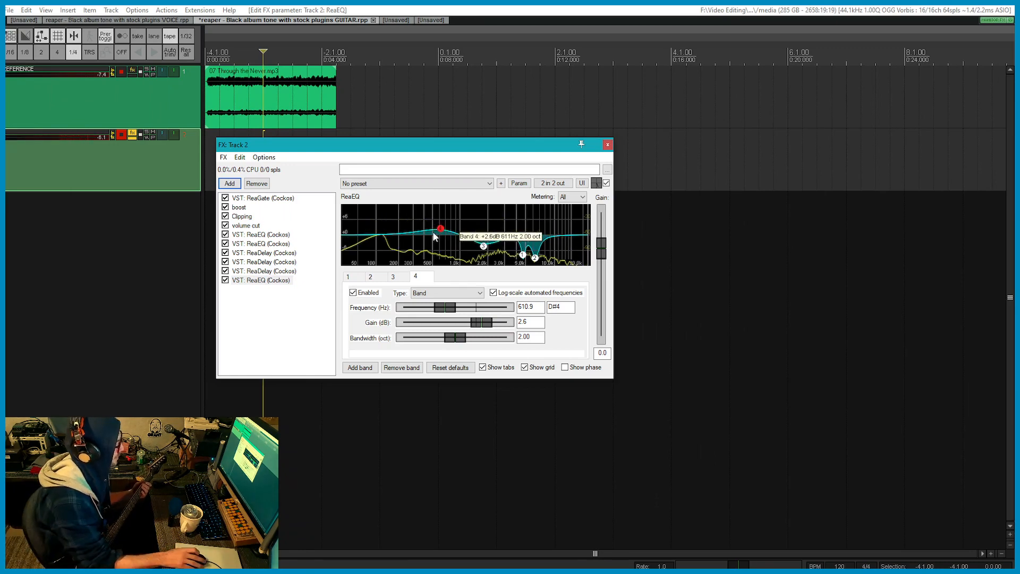
Add another ReaEQ and make its band 4 a Low Pass at about 5496 Hz with a bandwidth of 1.05 oct.
left_click(229, 183)
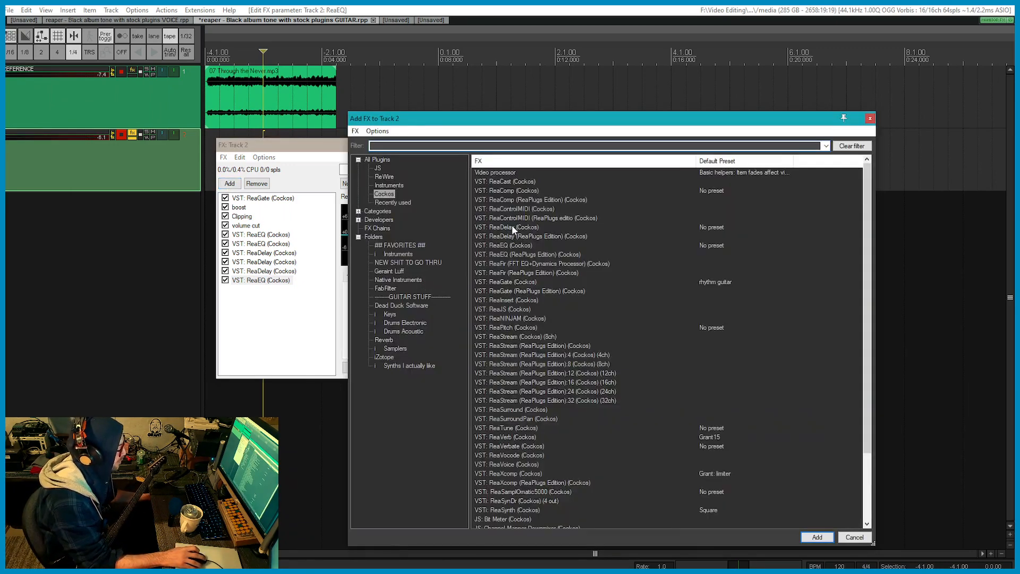
double_click(501, 245)
left_click(446, 292)
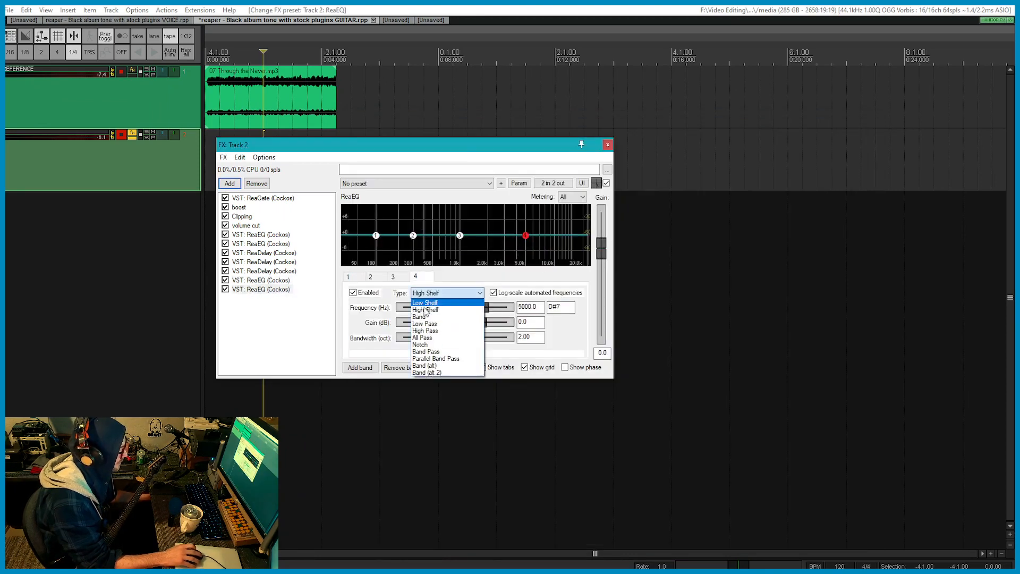
left_click(425, 324)
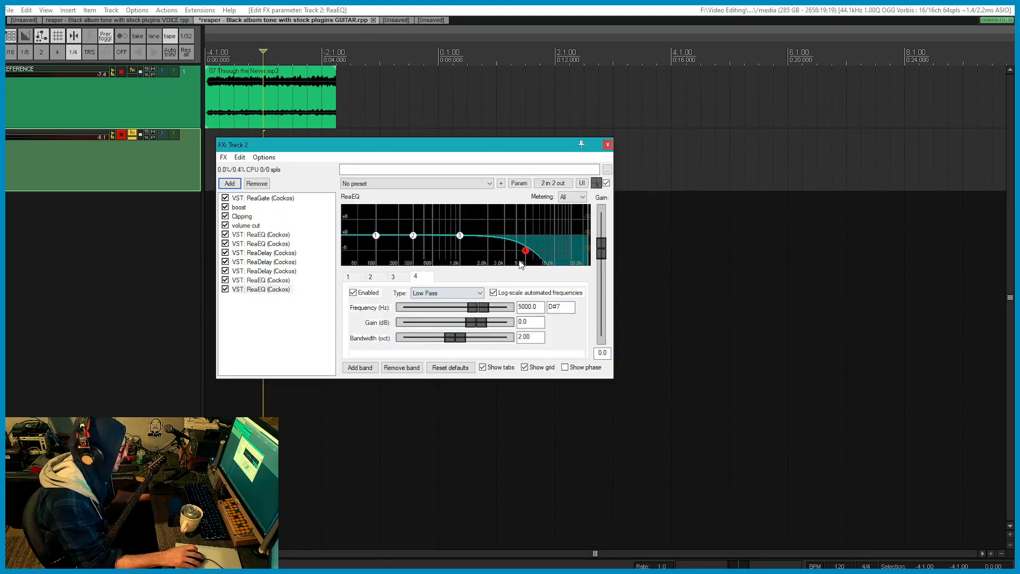
left_click_drag(455, 343, 421, 342)
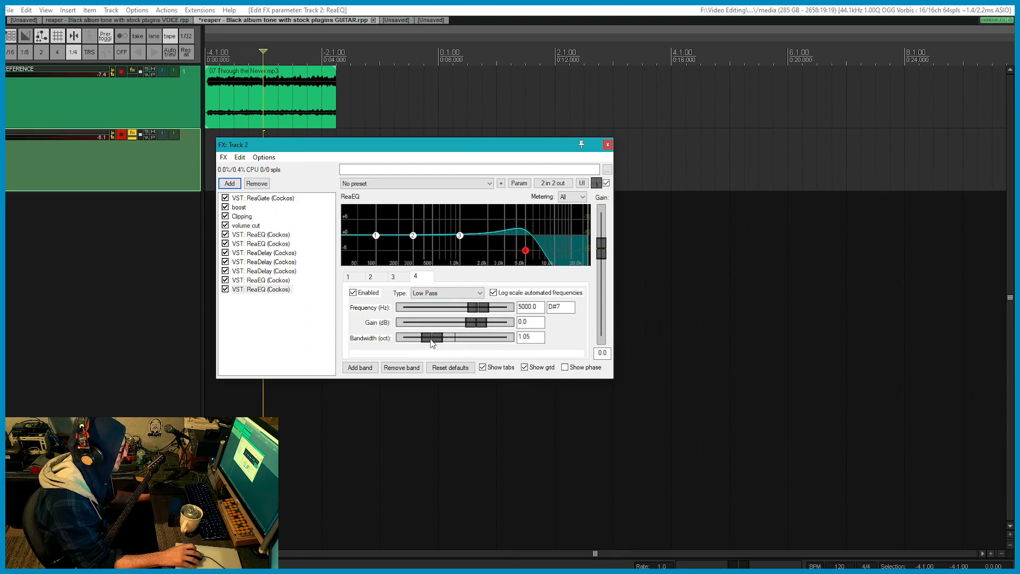
left_click_drag(470, 310, 471, 313)
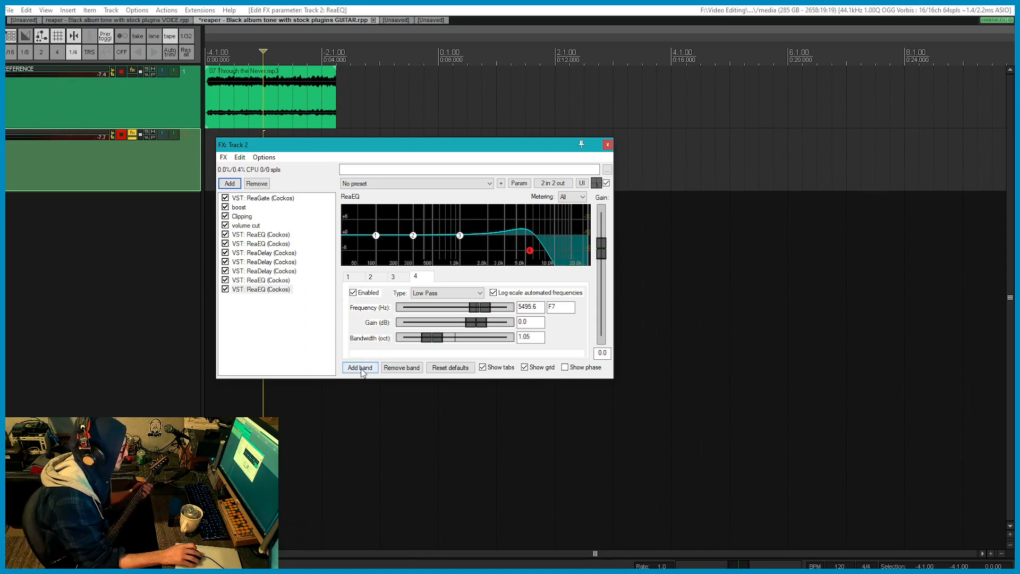
Change band 3 to a High Shelf at about 2130 Hz with a gain of 8.6 dB.
left_click(460, 237)
left_click(447, 292)
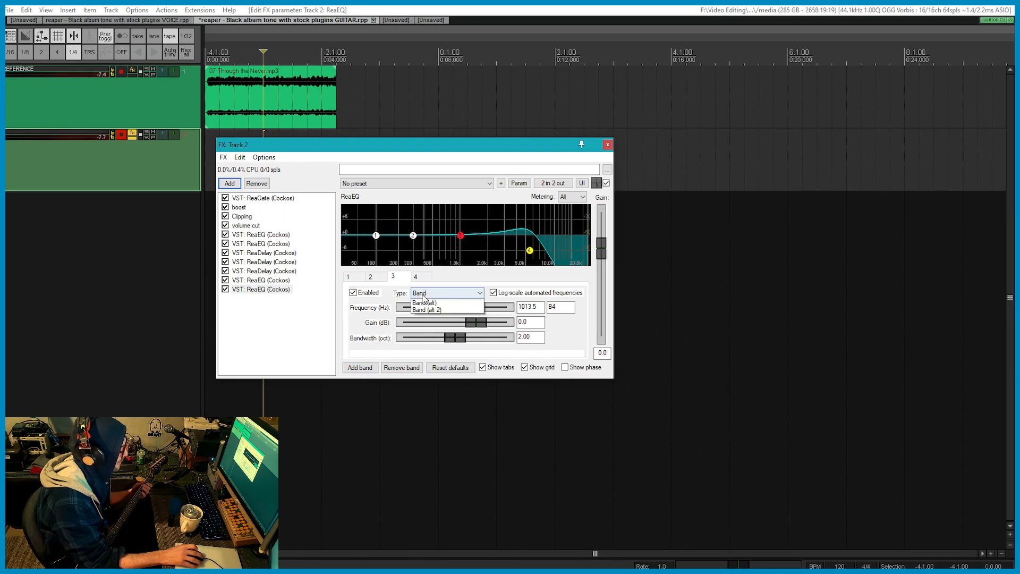
left_click(433, 310)
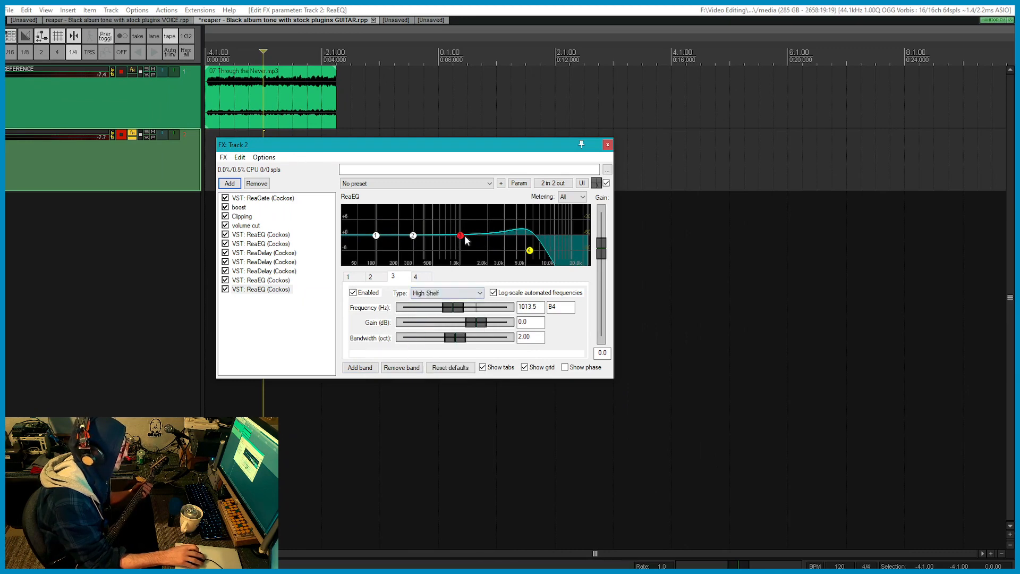
left_click_drag(464, 236, 481, 225)
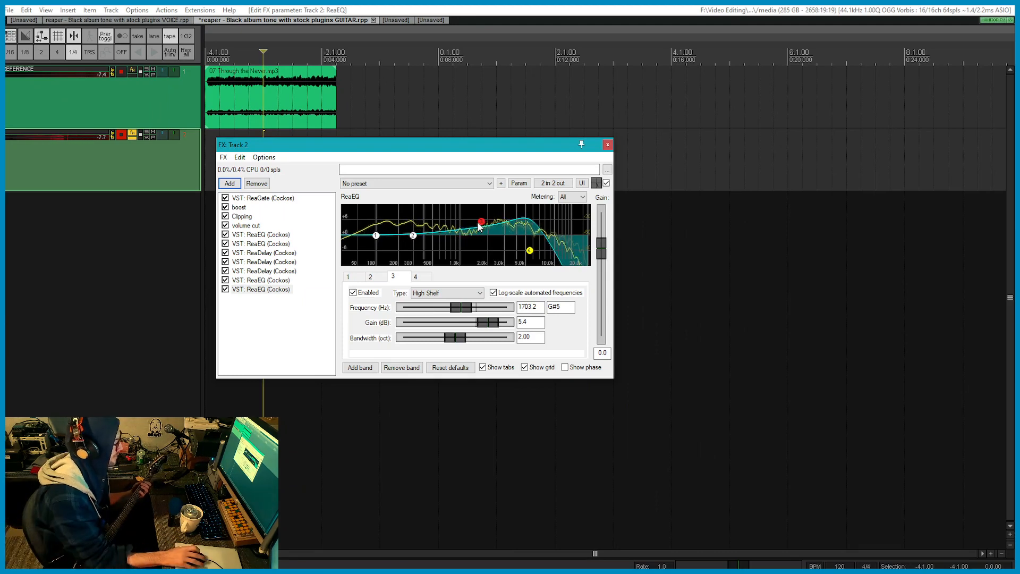
left_click_drag(480, 227, 491, 221)
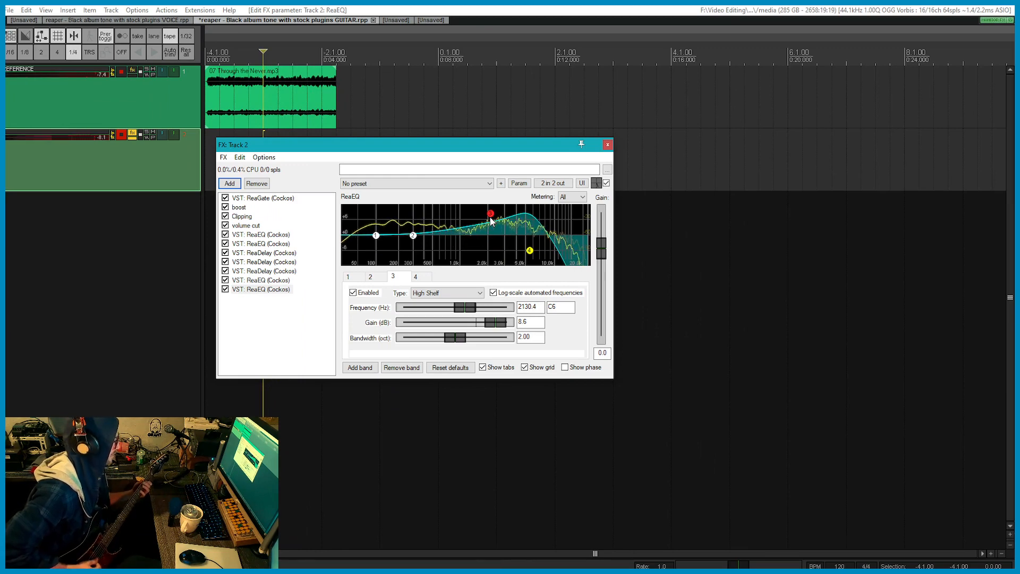
Add a further ReaEQ and set its band 3 to about 2018 Hz, -4.8 dB, with a bandwidth of 1.80 oct.
left_click(237, 186)
double_click(502, 245)
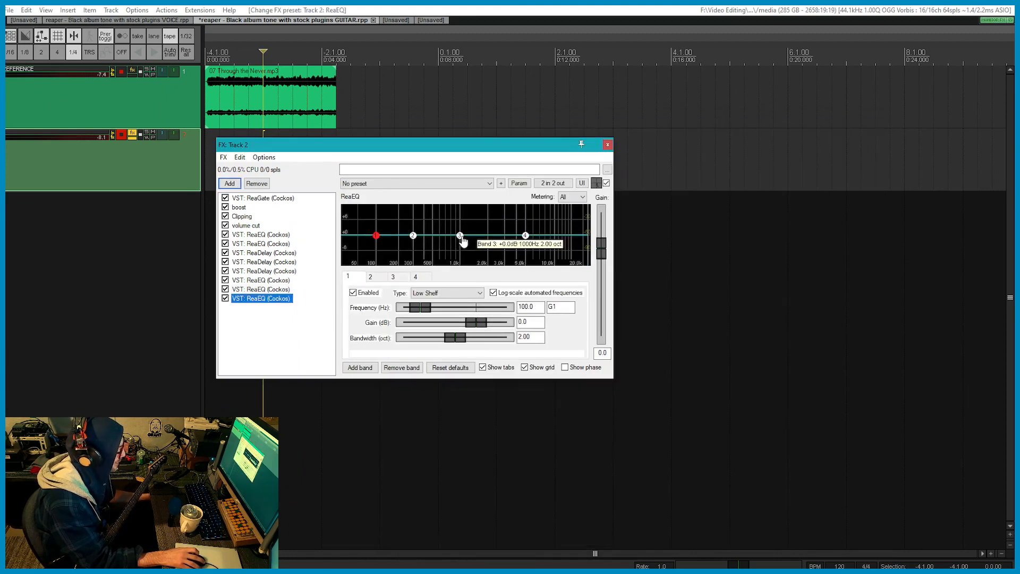
left_click_drag(461, 237, 492, 247)
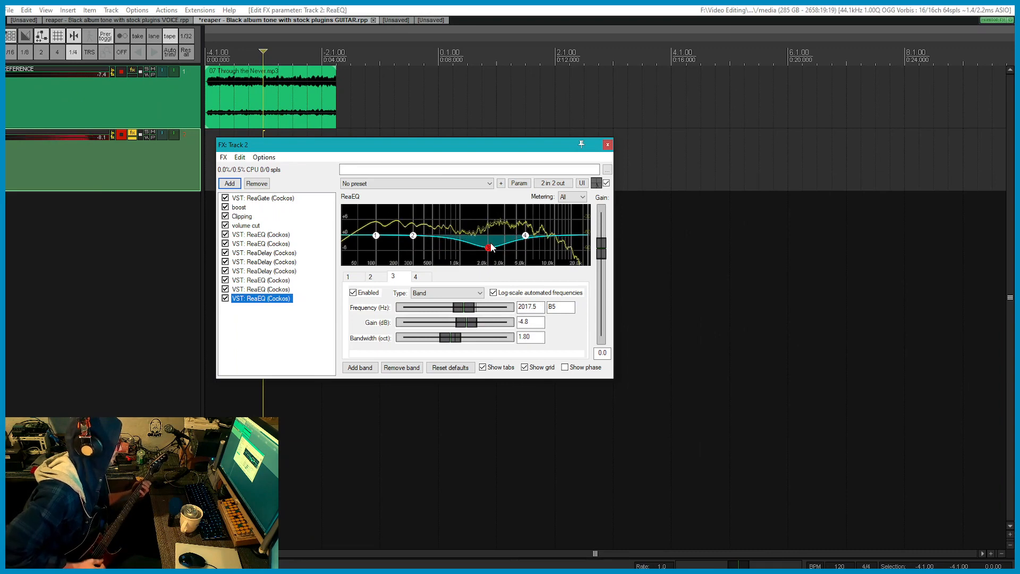
Lower the third ReaDelay's wet level to -6.9 dB, compare with a delay bypassed, and return to the last ReaEQ.
key("space")
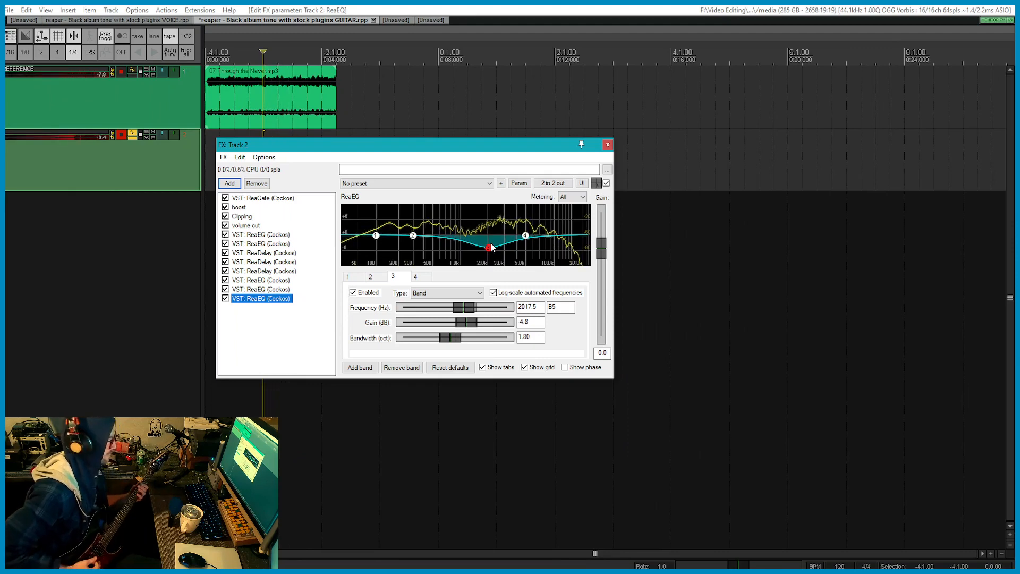
left_click(306, 263)
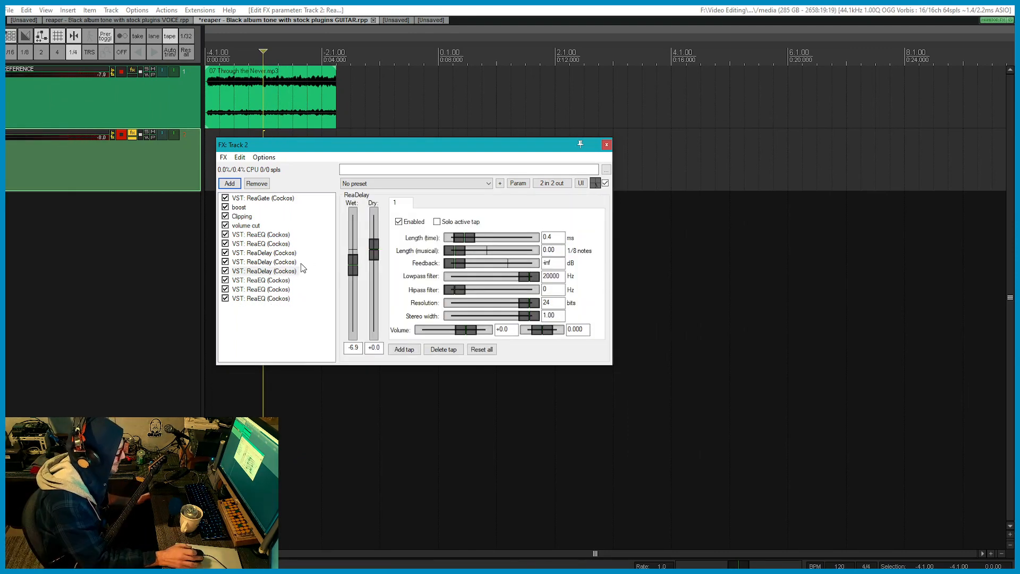
left_click(271, 298)
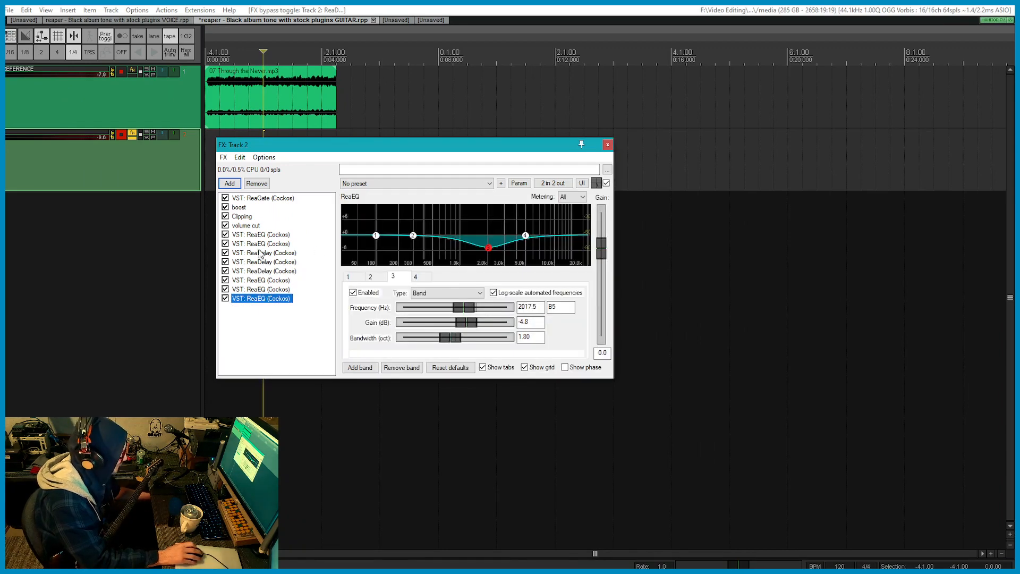
Save the FX chain in the Guitar > Metal Rhythm folder, basing its file name on "Stock plugins only metal guitar 2.RfxChain".
left_click(225, 157)
left_click(237, 207)
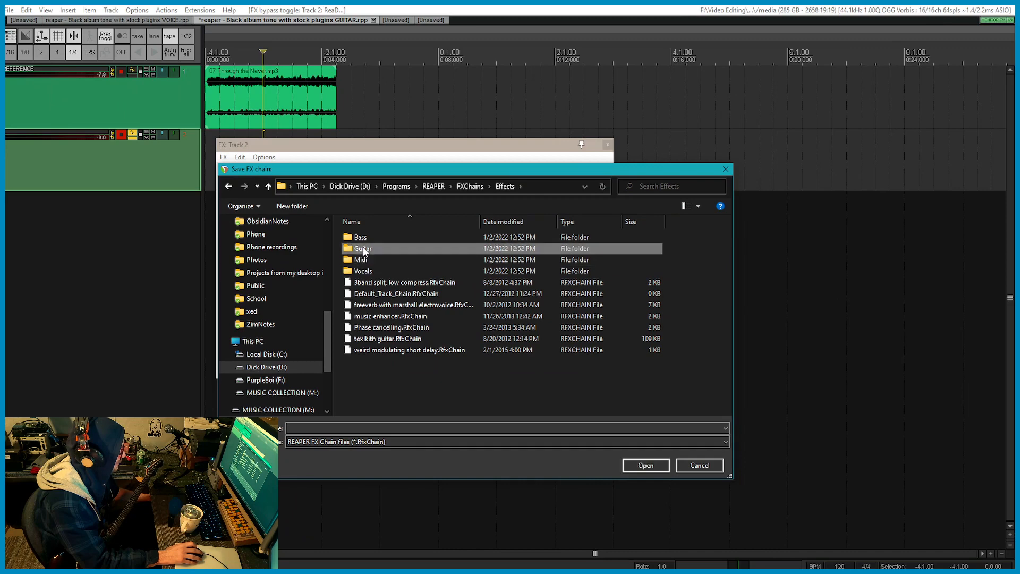
double_click(364, 249)
double_click(366, 291)
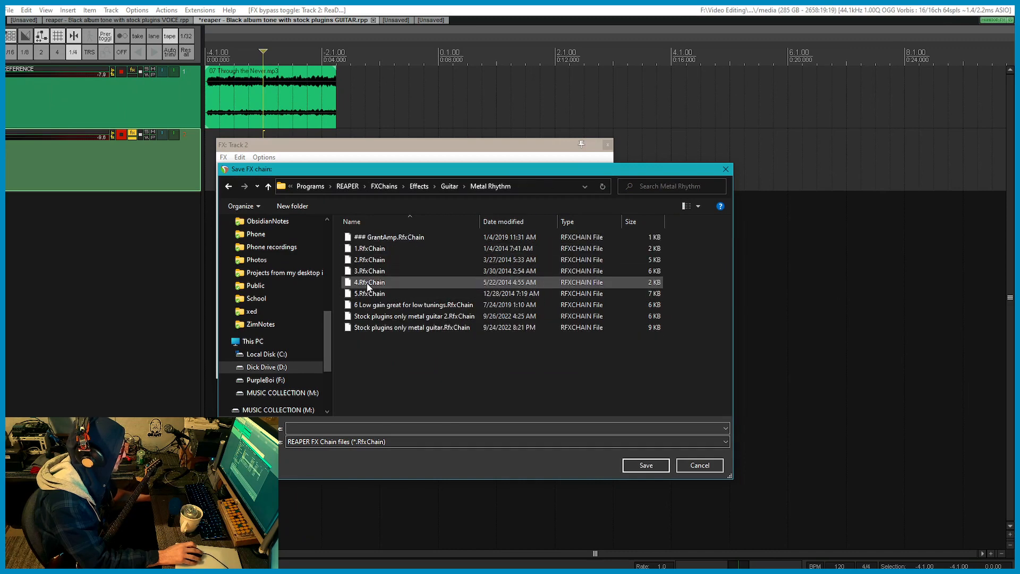
left_click(377, 317)
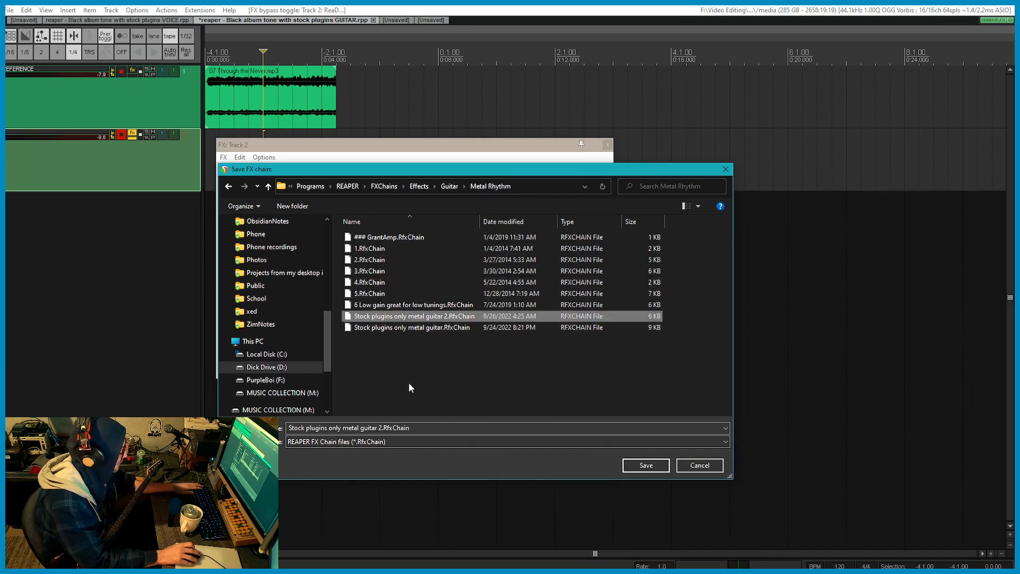
left_click(387, 427)
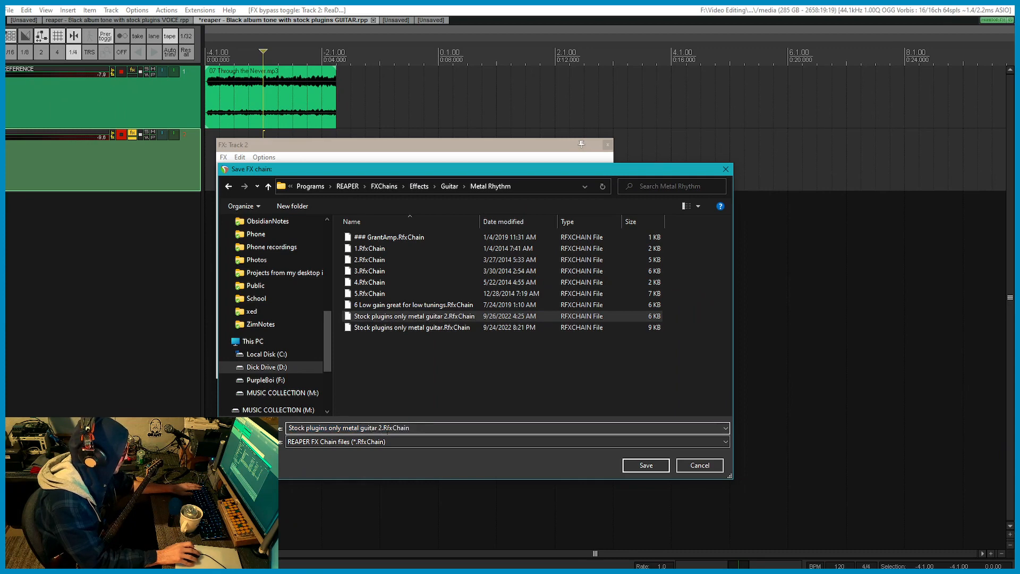
left_click(646, 465)
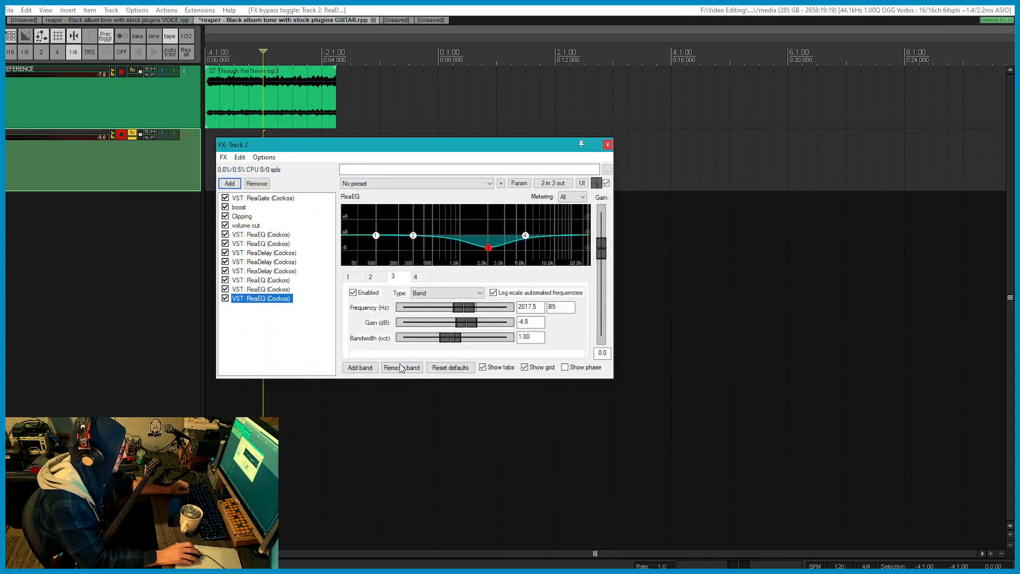
Close the guitar track's FX chain window and move the edit cursor to -2.4.00, past the reference clip.
left_click(607, 145)
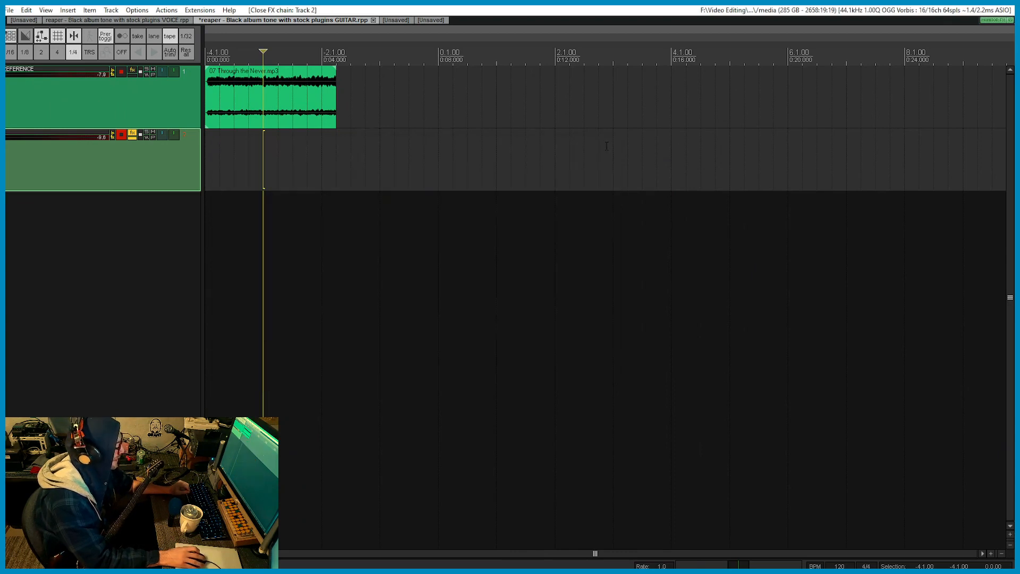
key("Right")
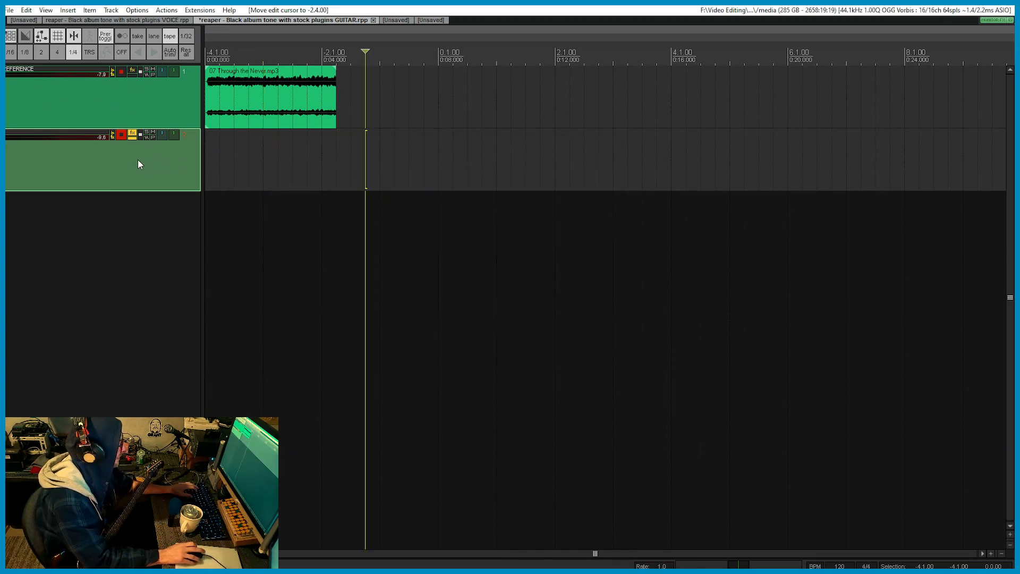
Insert a third track below the guitar track, arm it for recording and set its recording input and monitoring.
key("ctrl+t")
left_click(119, 197)
left_click(89, 200)
mouse_move(69, 211)
left_click(112, 199)
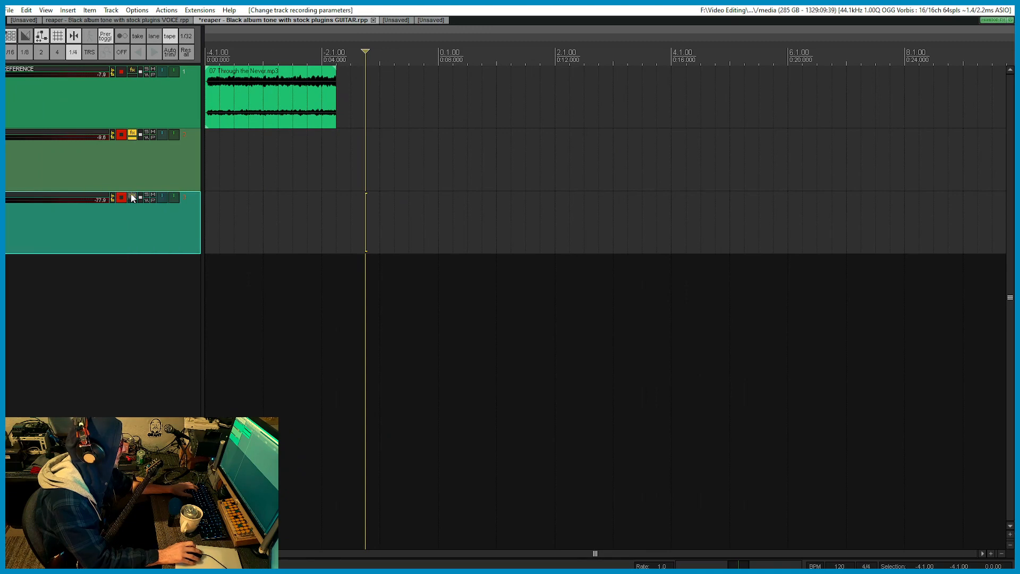
Load the saved stock-plugin metal guitar FX chain onto track 3 and move its FX window clear of the tracks.
left_click(132, 198)
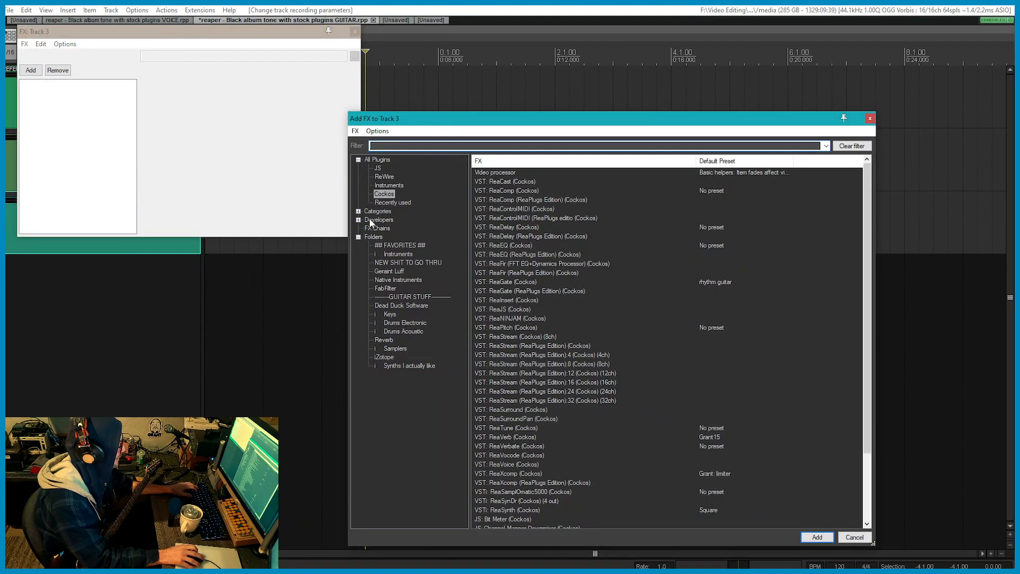
left_click(376, 229)
double_click(553, 251)
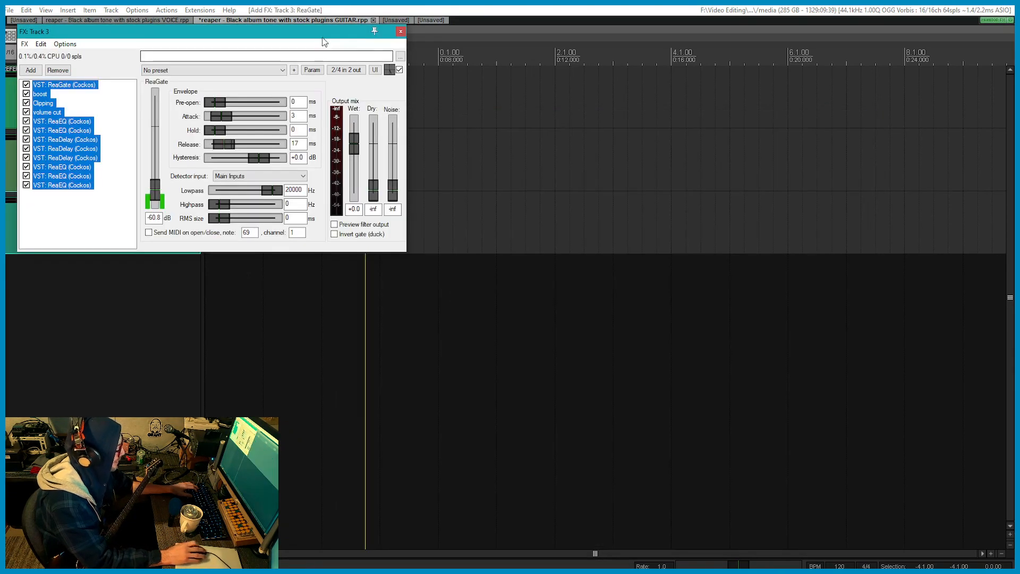
left_click_drag(325, 42, 600, 269)
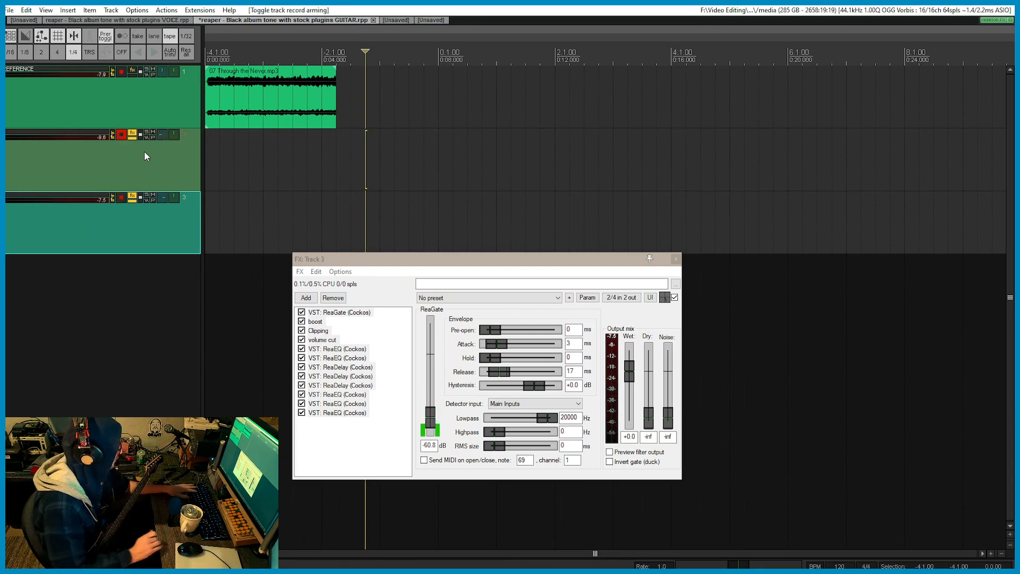
Record double-tracked rhythm guitar takes on tracks 2 and 3 from the edit cursor at -2.4.00, stopping after the last take.
key("ctrl+r")
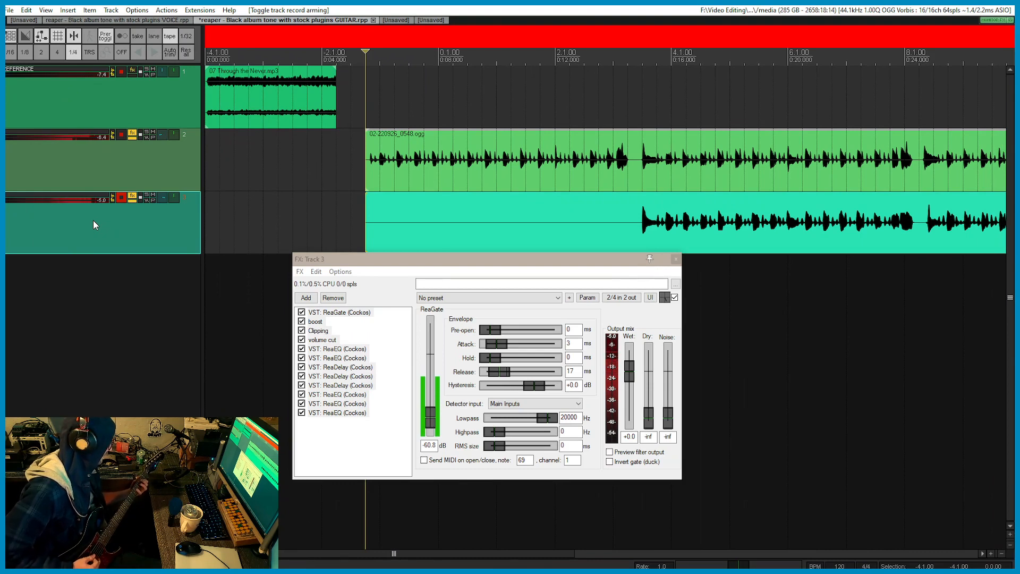
key("space")
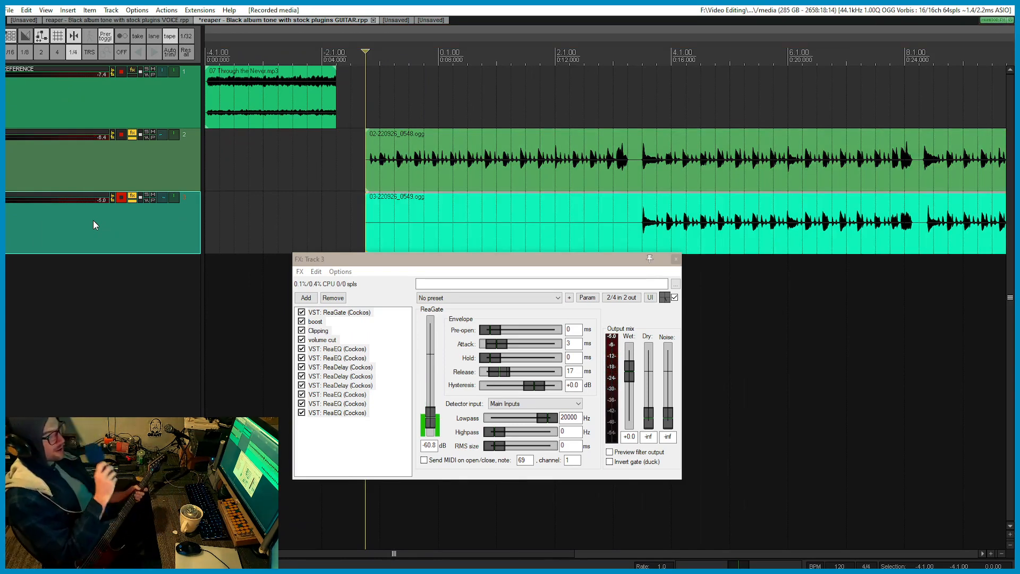